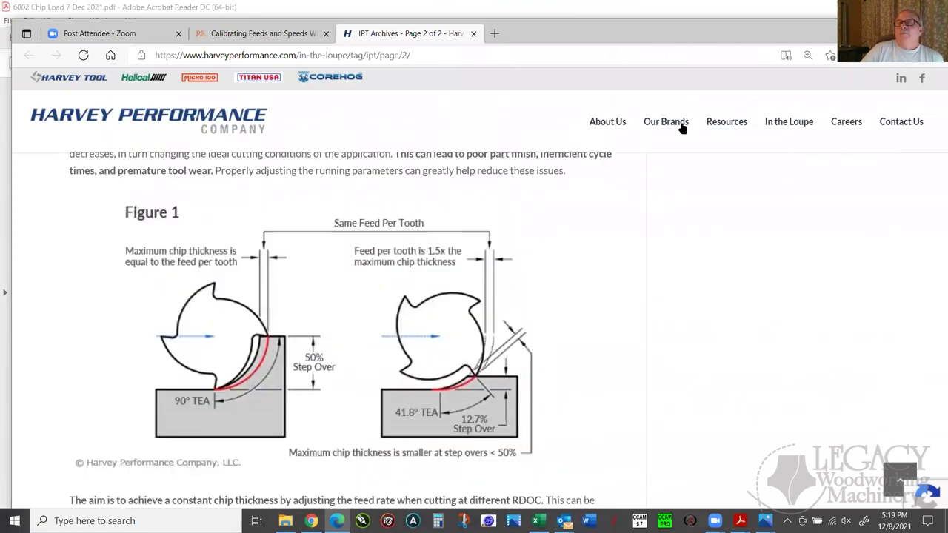
- Open the Vortex Tool Google Play link from the document's Chip Load calculators list and look through the app page
key(super+Down)
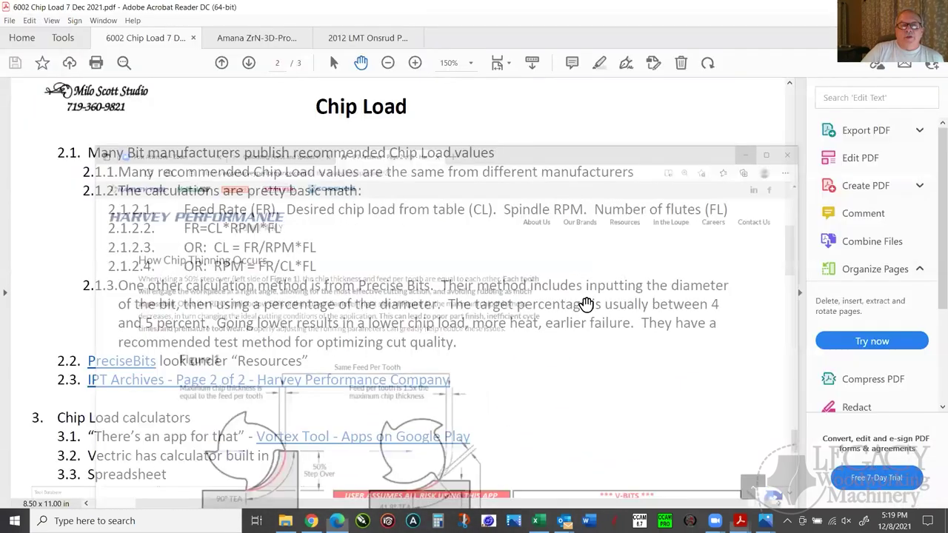
scroll(594, 328, down, 3)
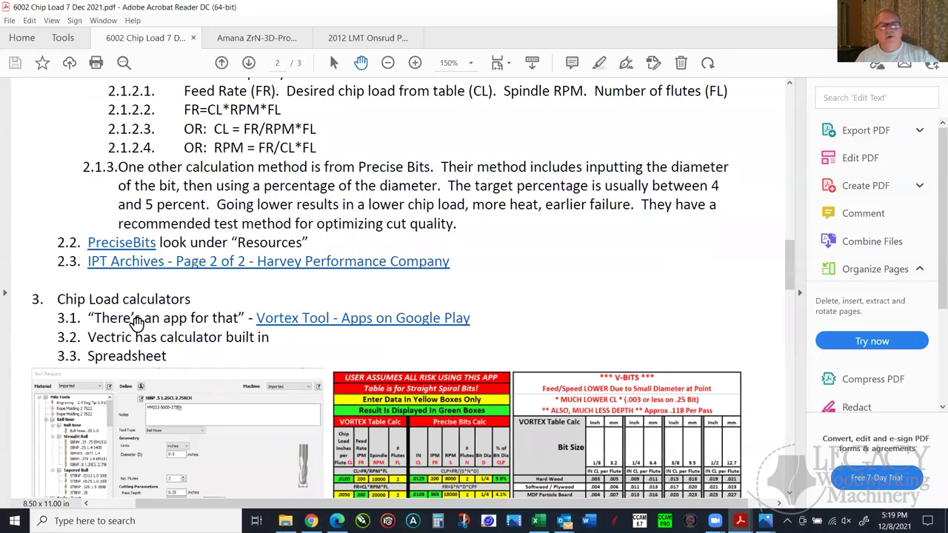
click(283, 323)
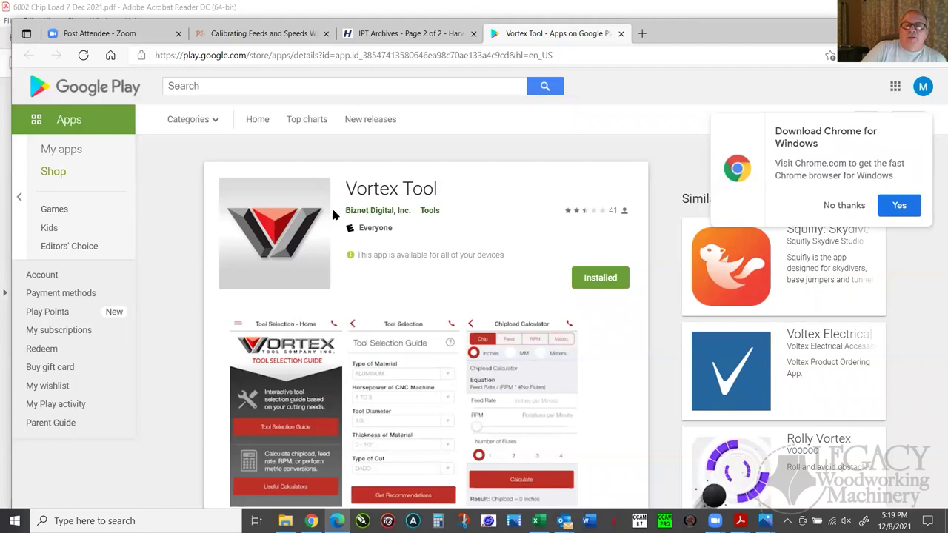
scroll(431, 318, down, 2)
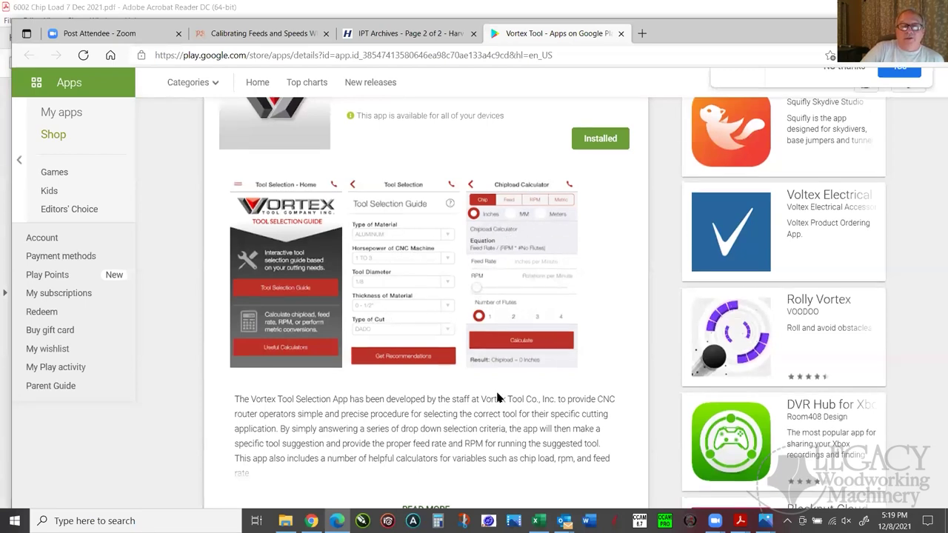
scroll(499, 400, down, 5)
scroll(497, 398, up, 8)
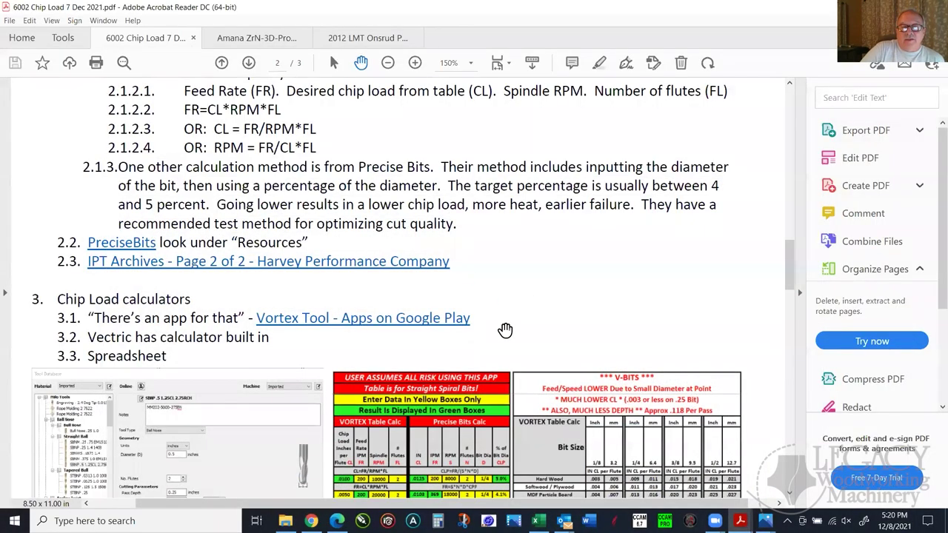
- Return to the Chip Load PDF and examine the Vectric tool database image, including its feeds, speeds and Chip Load field
scroll(506, 325, down, 2)
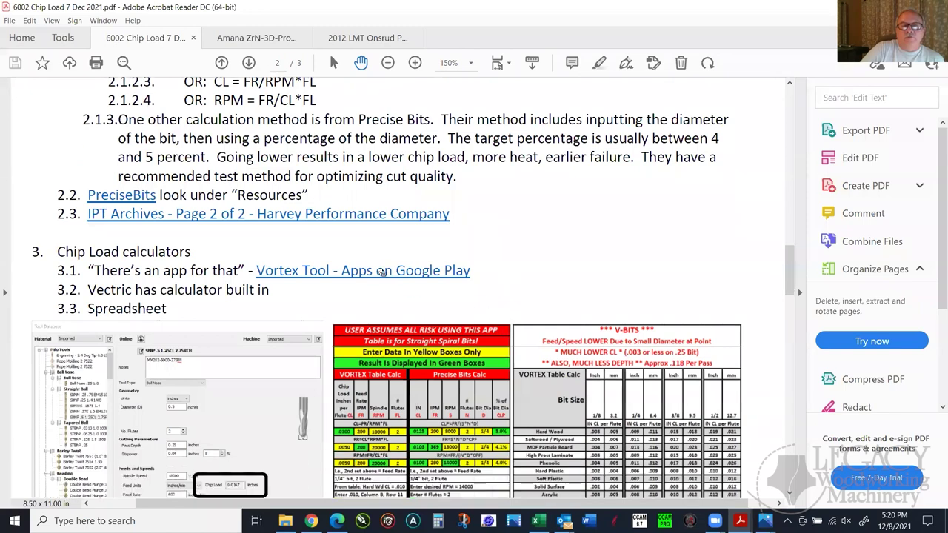
scroll(414, 291, down, 1)
scroll(297, 274, down, 4)
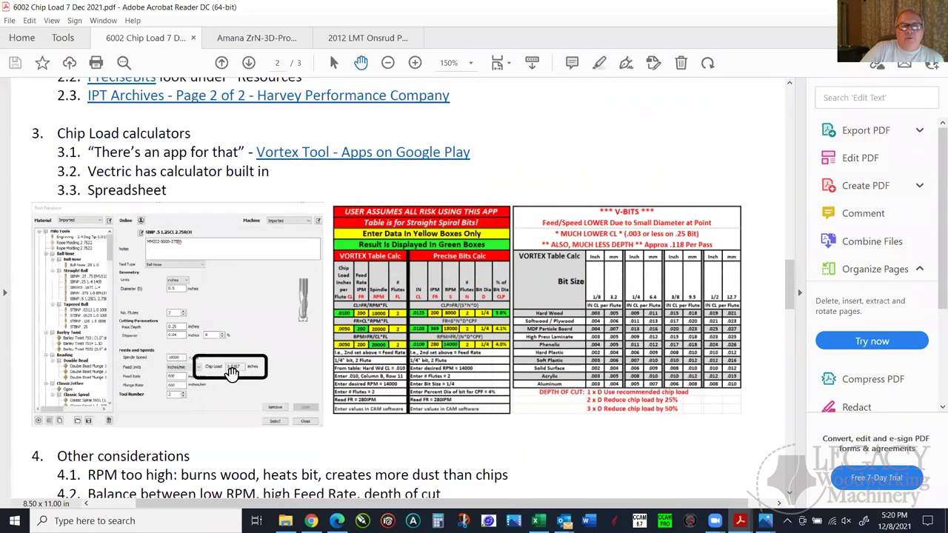
scroll(221, 368, up, 4)
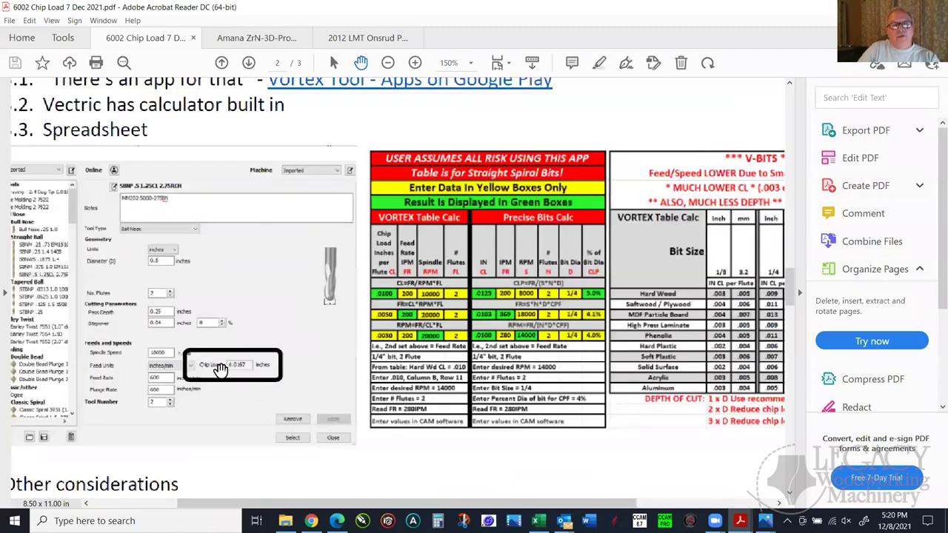
scroll(228, 366, down, 1)
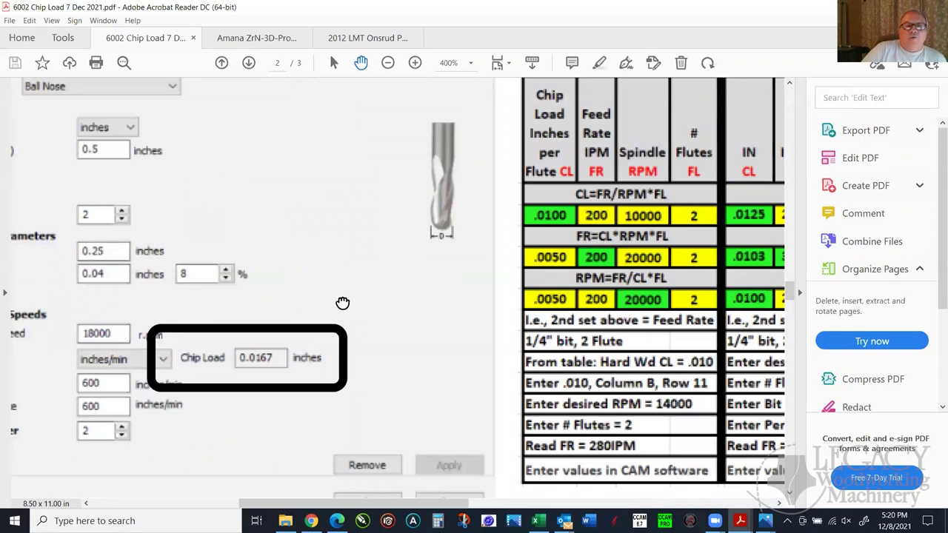
scroll(342, 305, left, 3)
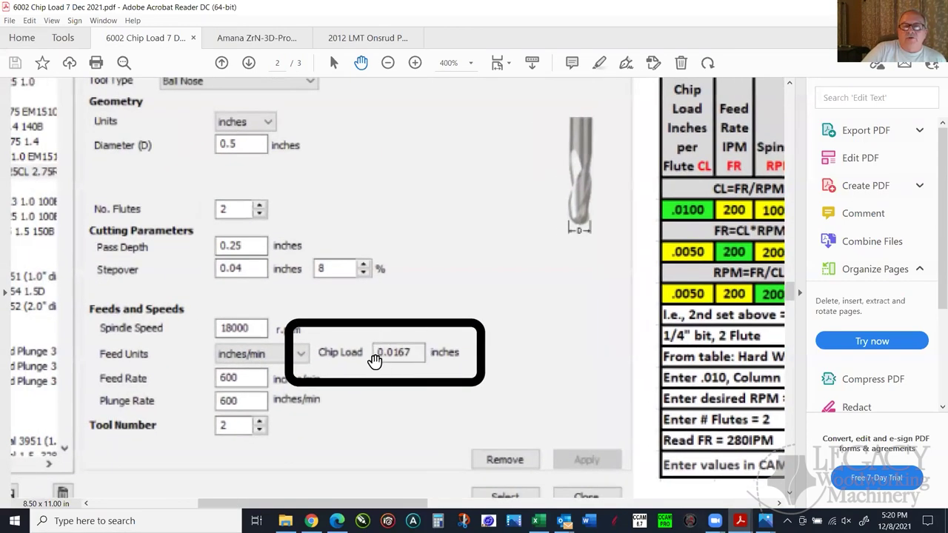
scroll(395, 382, up, 2)
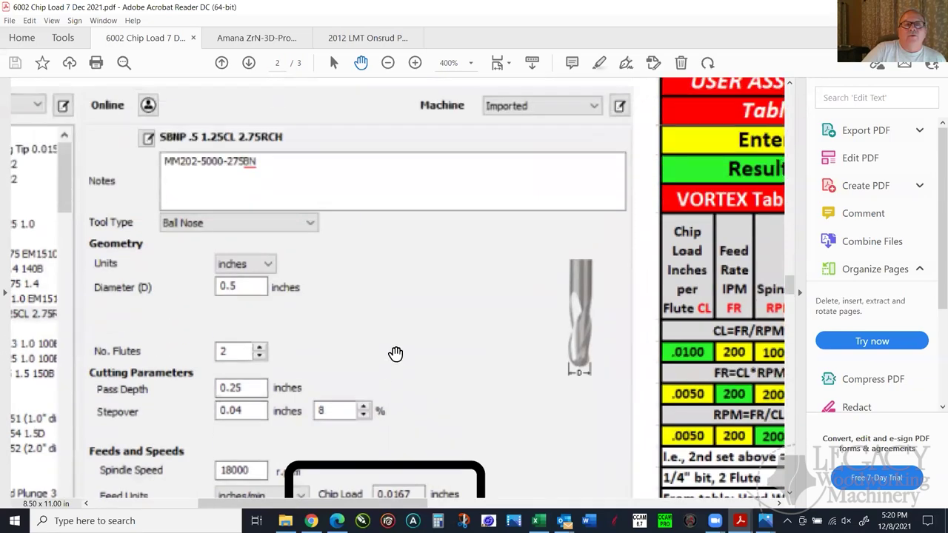
scroll(396, 352, down, 2)
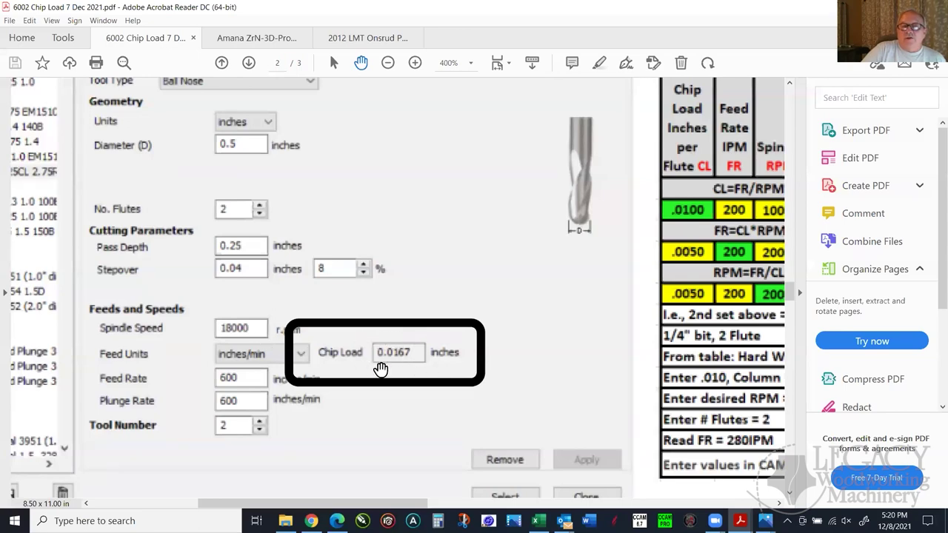
scroll(317, 378, down, 2)
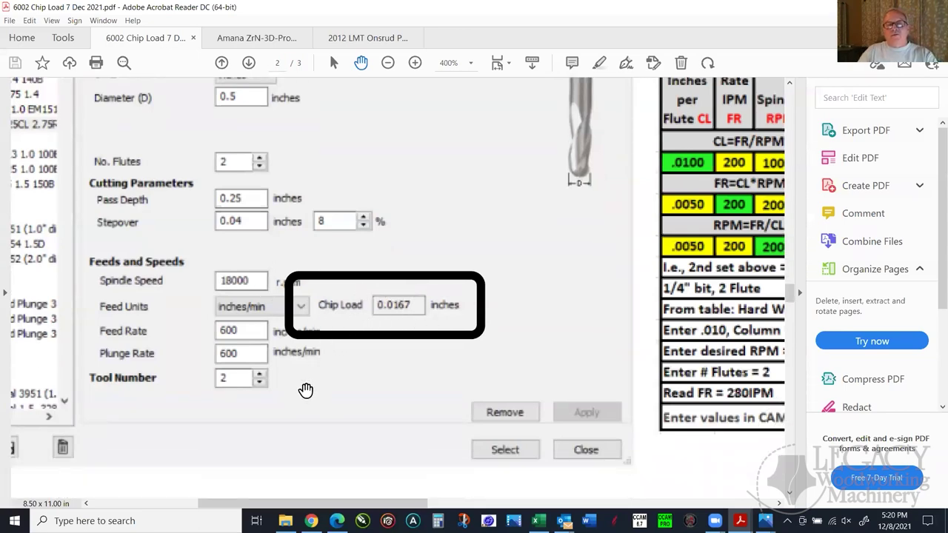
scroll(306, 388, down, 1)
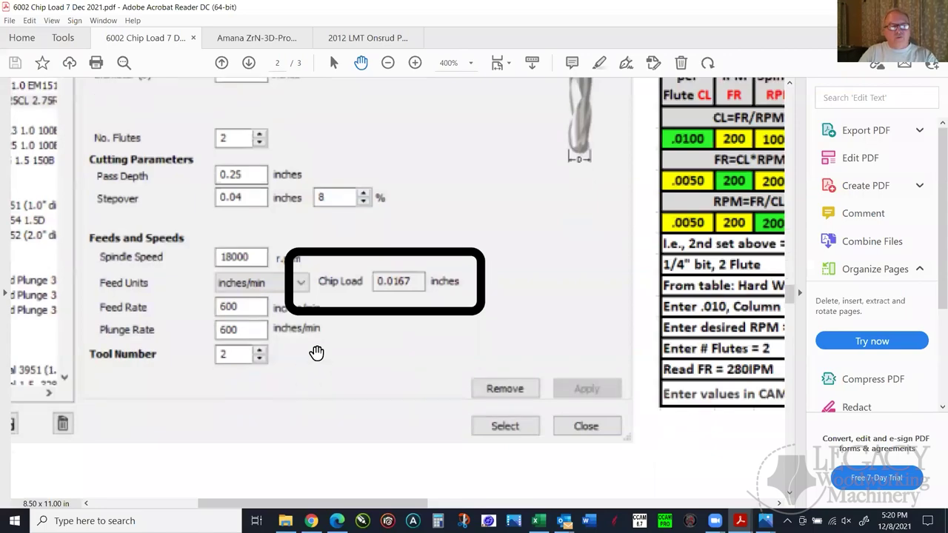
ctrl+scroll(316, 353, down, 1)
ctrl+scroll(316, 353, down, 3)
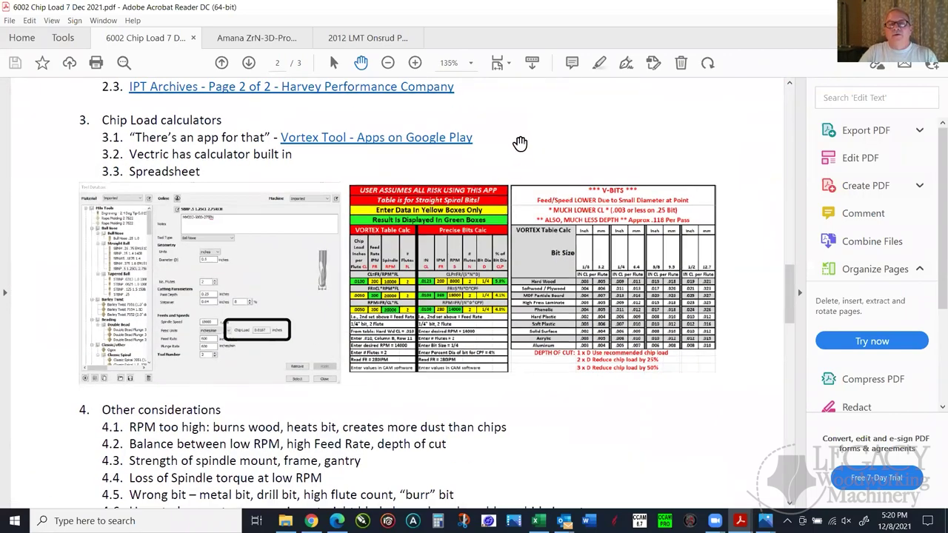
- Examine the Hall Manufacturing chip load chart under "What chip thickness should be used" on page 1
scroll(510, 156, up, 10)
scroll(500, 200, up, 19)
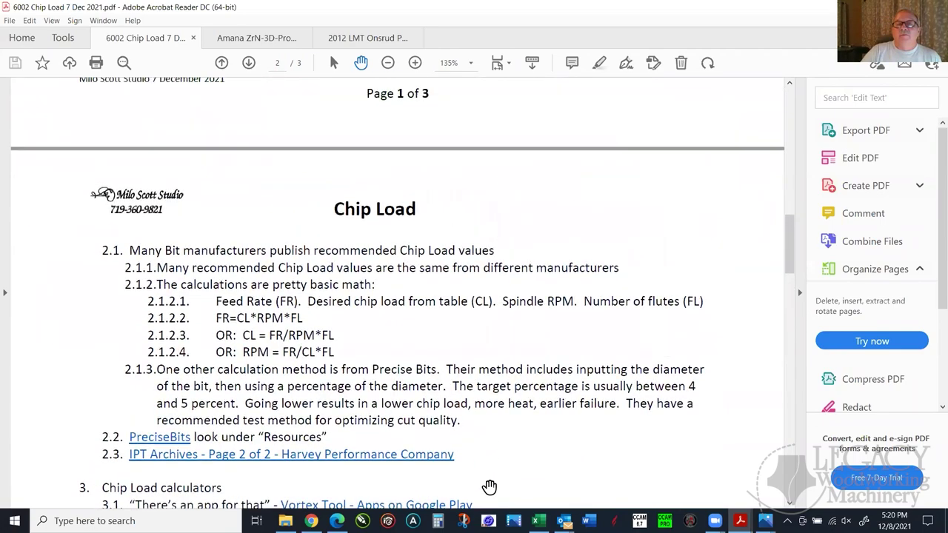
scroll(563, 271, up, 5)
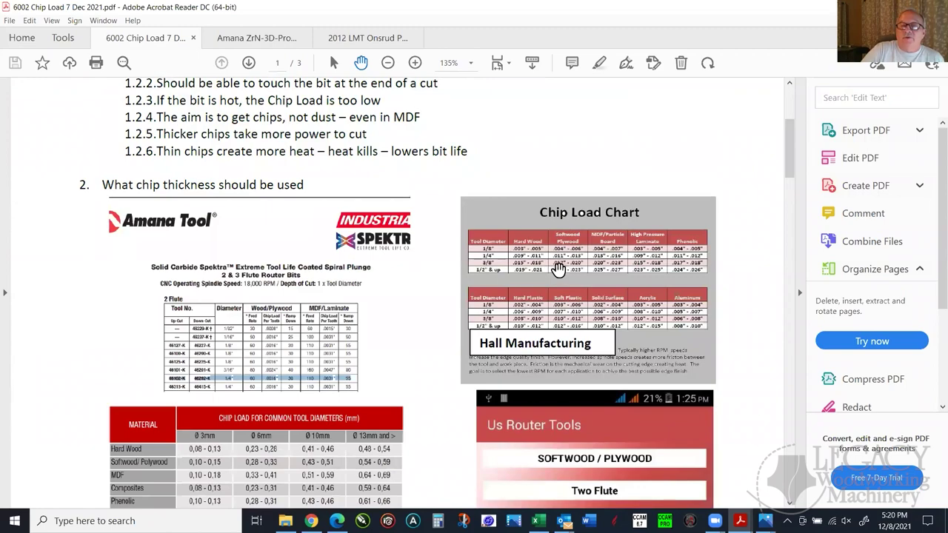
scroll(523, 262, up, 5)
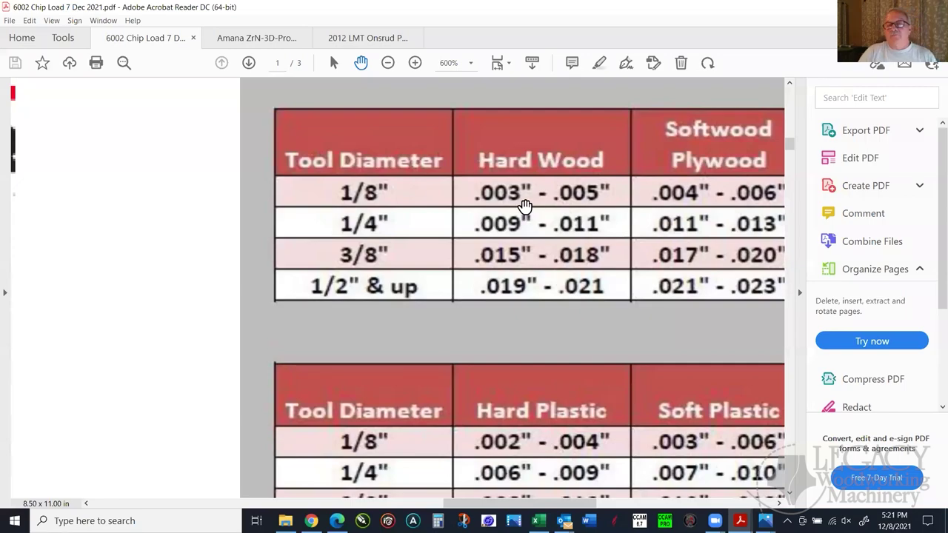
scroll(539, 259, down, 8)
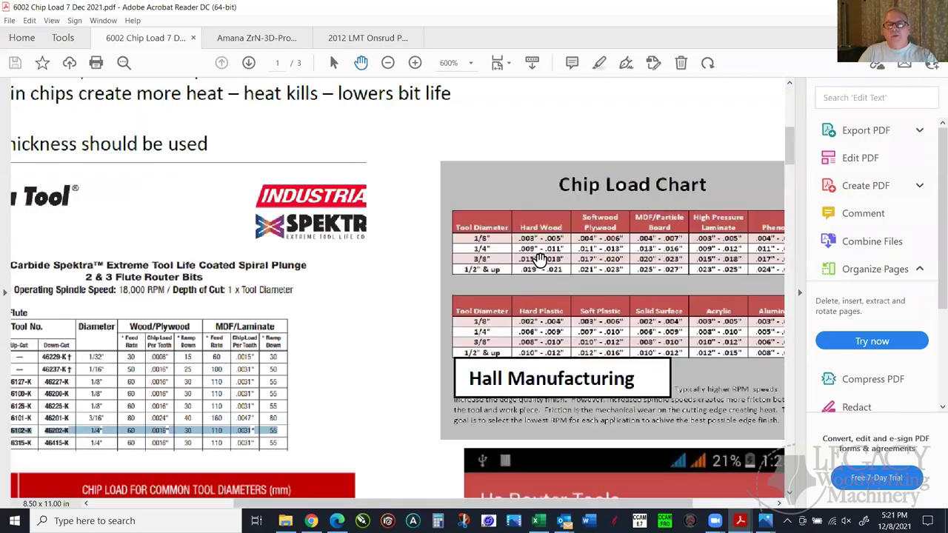
- Review the calculator images on page 2, enlarging the circled Chip Load field in the Vectric tool database image
scroll(530, 274, down, 10)
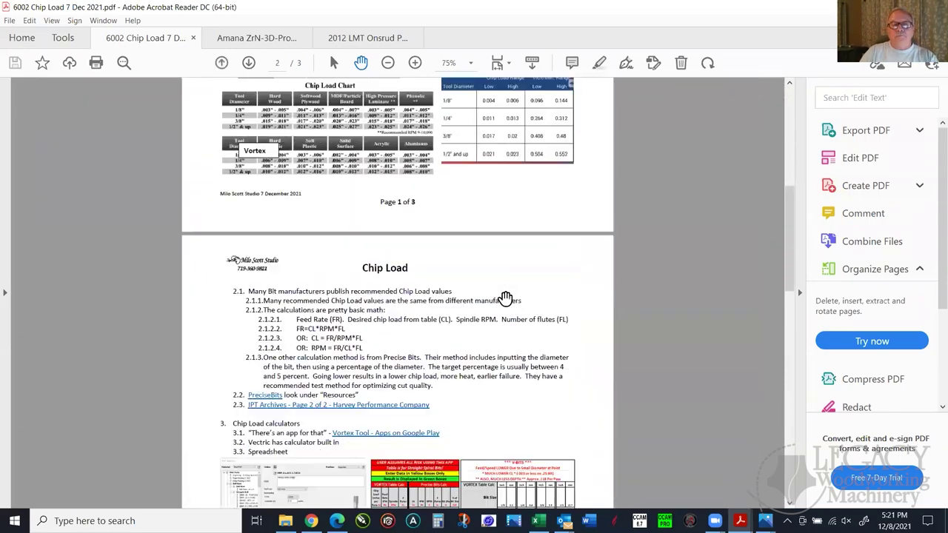
scroll(442, 394, up, 3)
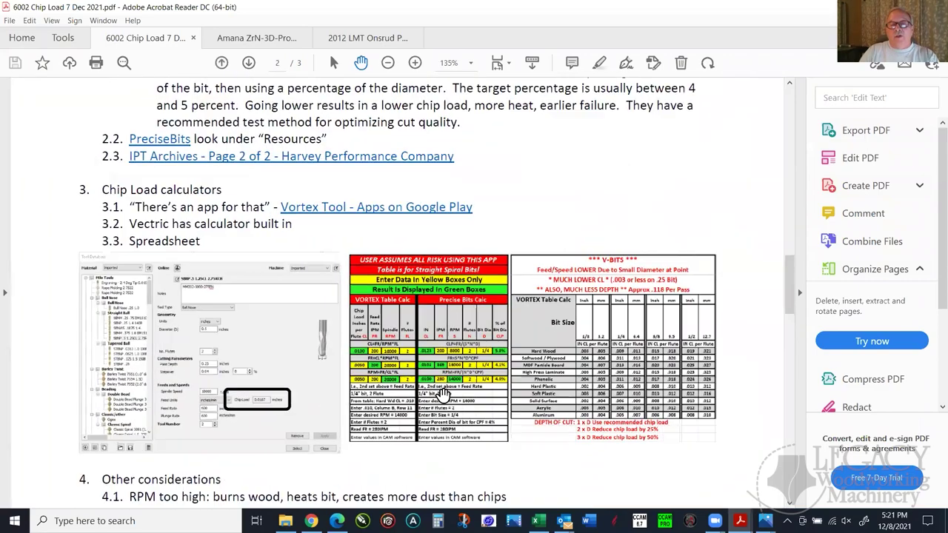
scroll(442, 389, up, 1)
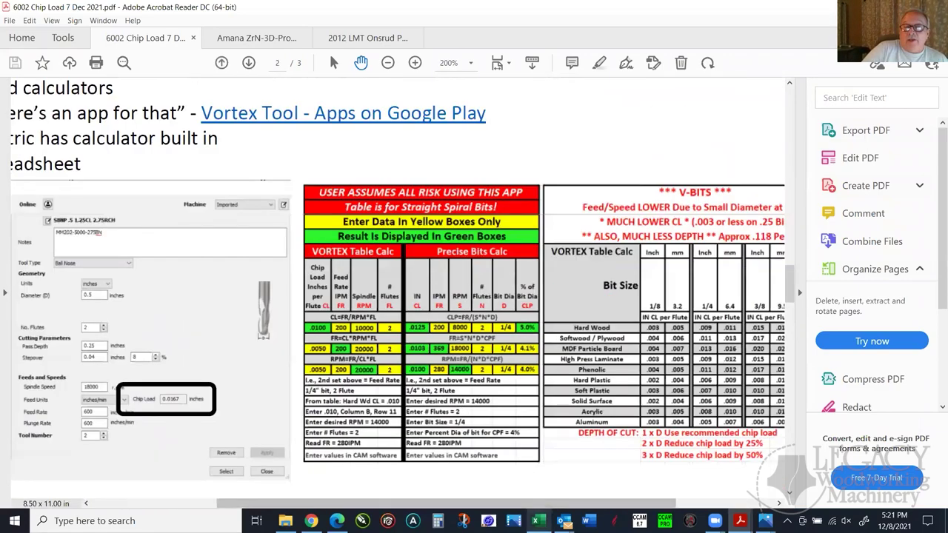
mouse_move(538, 521)
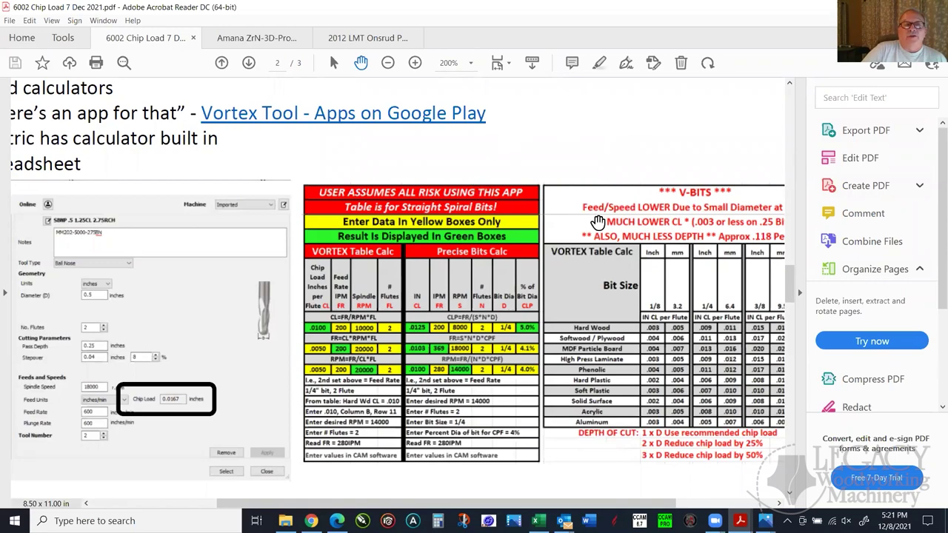
scroll(609, 249, down, 1)
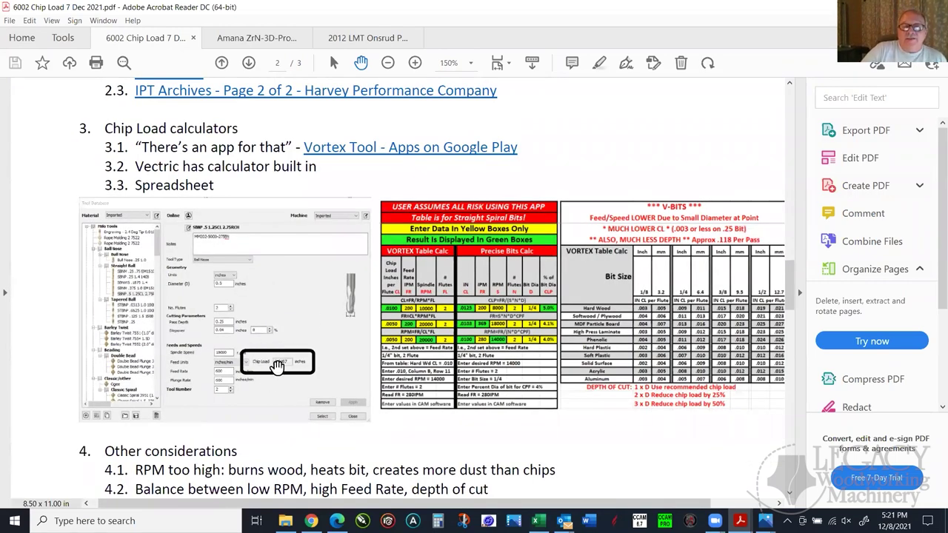
scroll(271, 366, up, 1)
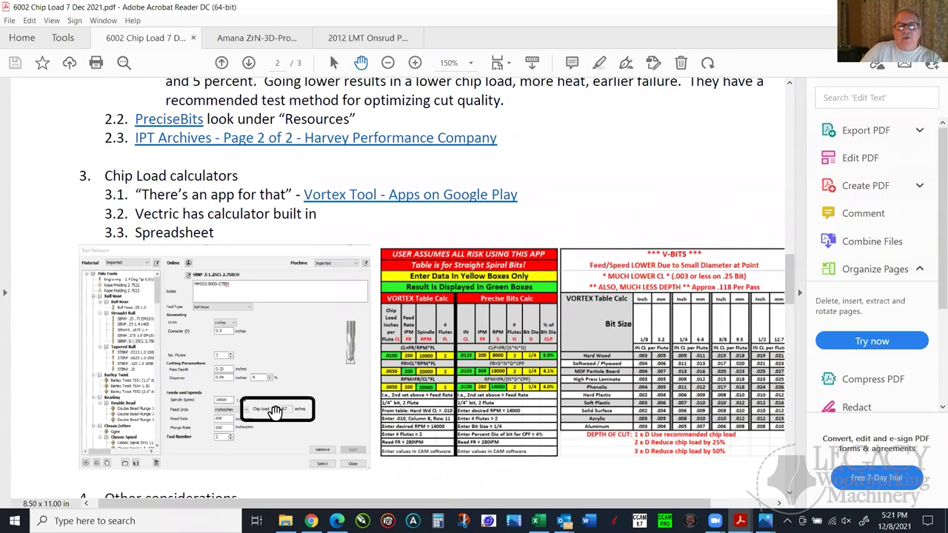
scroll(273, 403, up, 1)
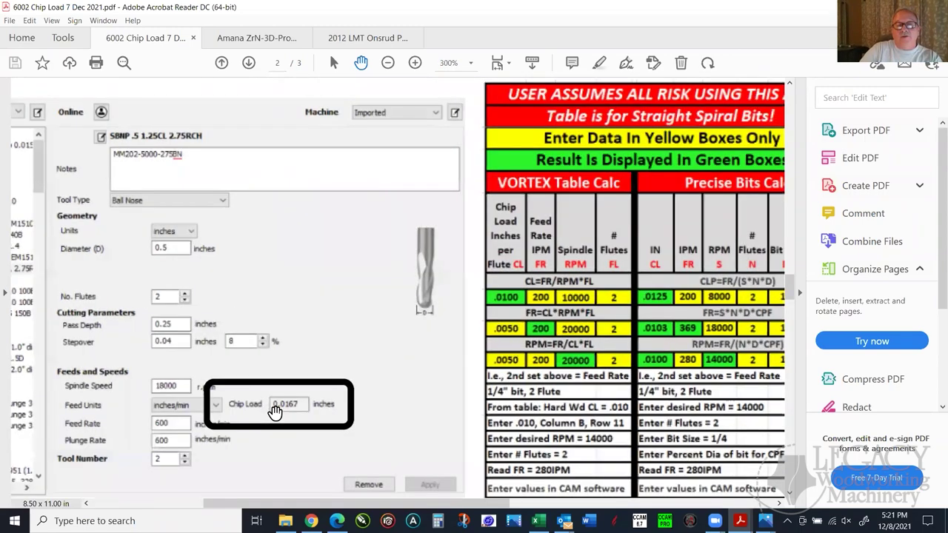
- Examine the spreadsheet image's V-bits notes and its chip load table by material and bit size
scroll(274, 409, down, 1)
scroll(250, 384, up, 1)
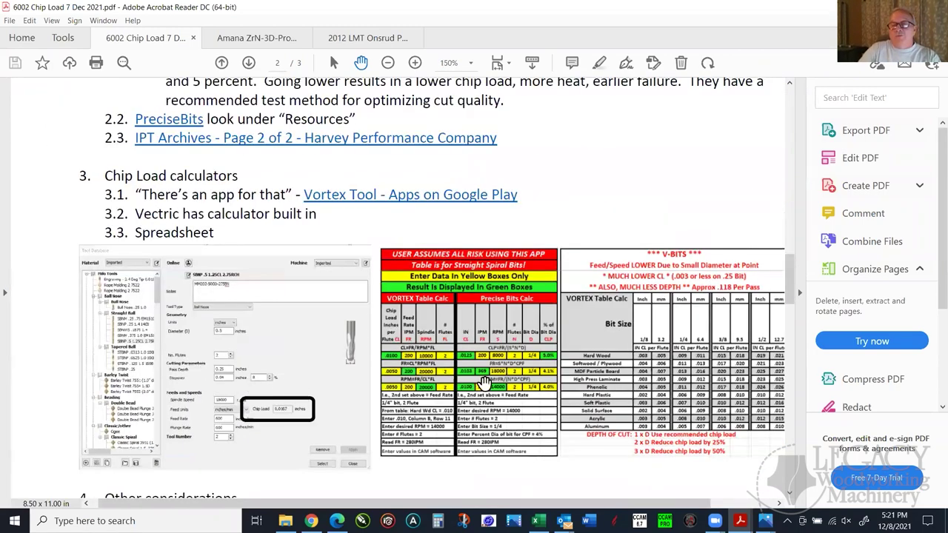
scroll(528, 379, down, 1)
scroll(543, 290, up, 3)
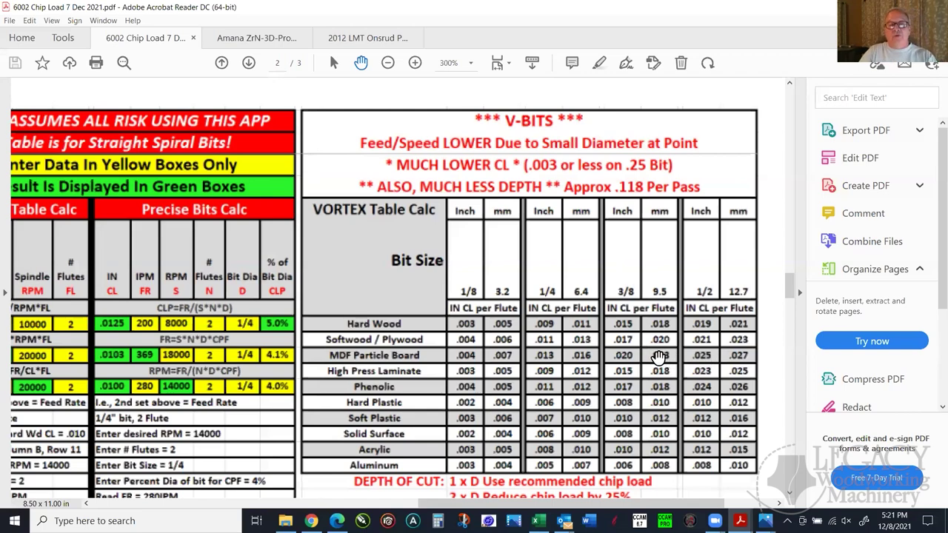
- Read the "Other considerations" list below the calculator images on page 2
scroll(657, 358, down, 2)
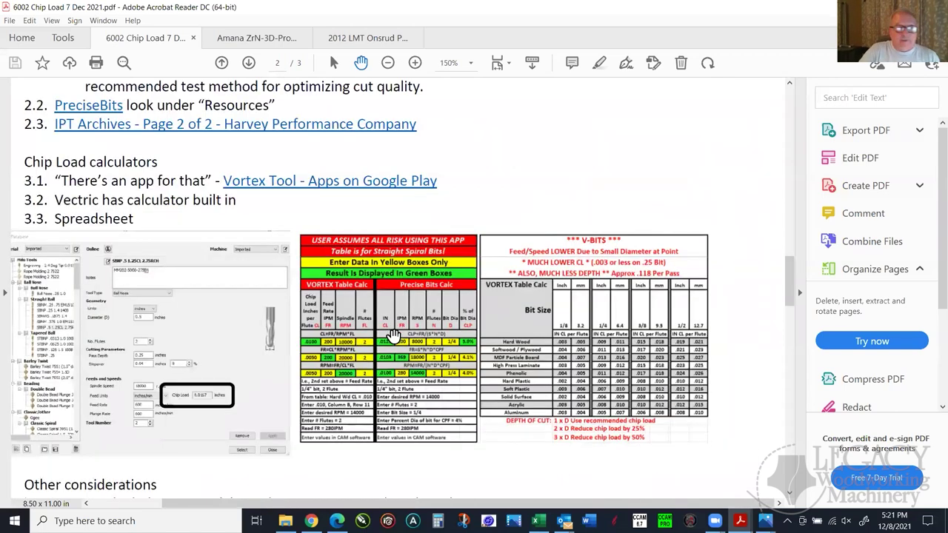
scroll(481, 318, down, 1)
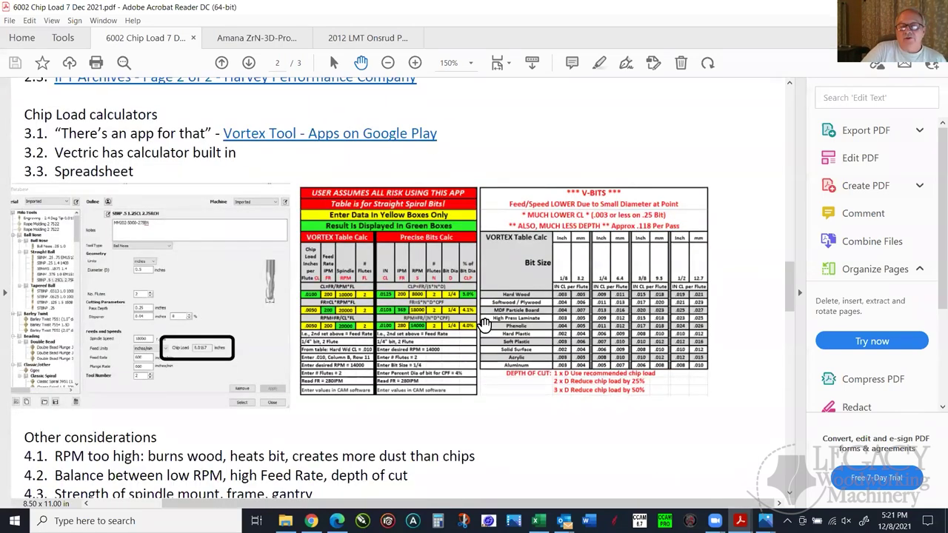
scroll(486, 383, down, 2)
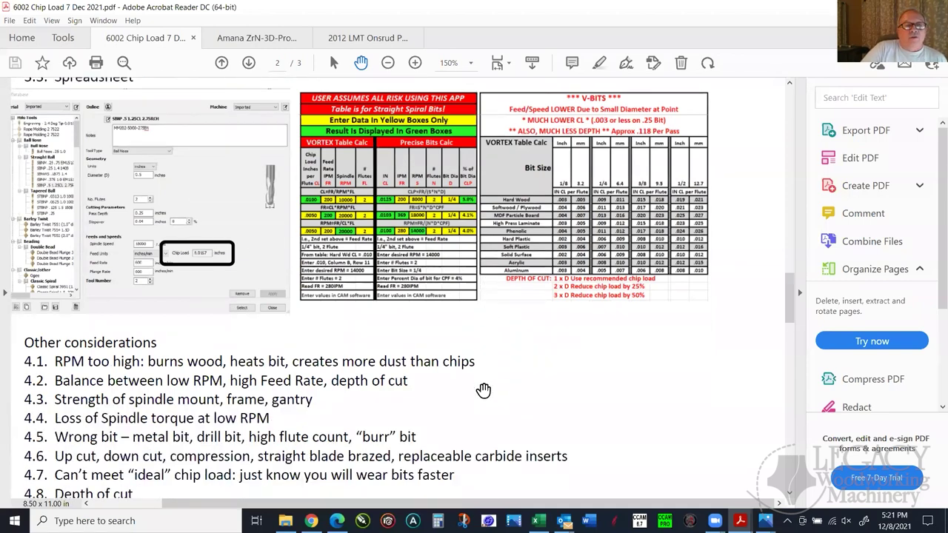
scroll(483, 390, down, 1)
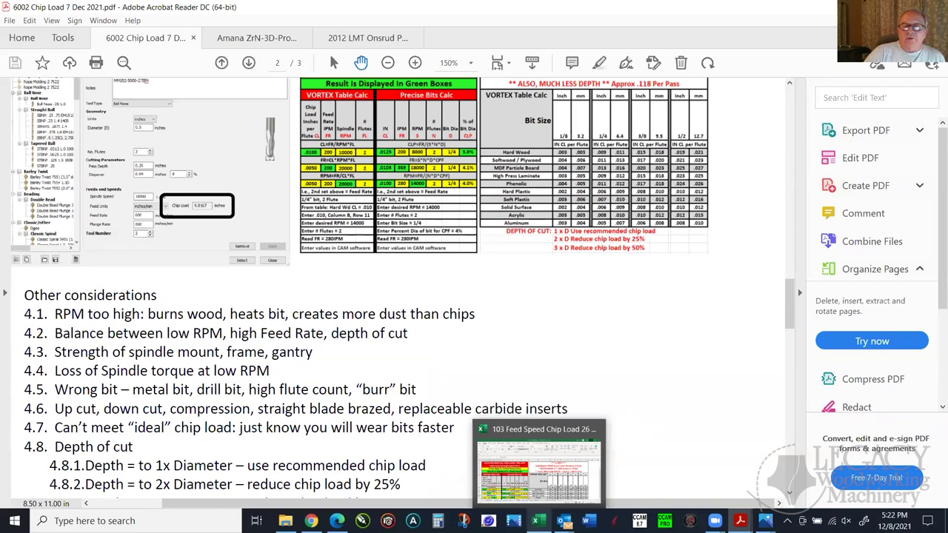
- Switch to the Excel chip load workbook and set the spindle speed in the Vortex feed rate calculation (row 11) to 15000 RPM
click(538, 463)
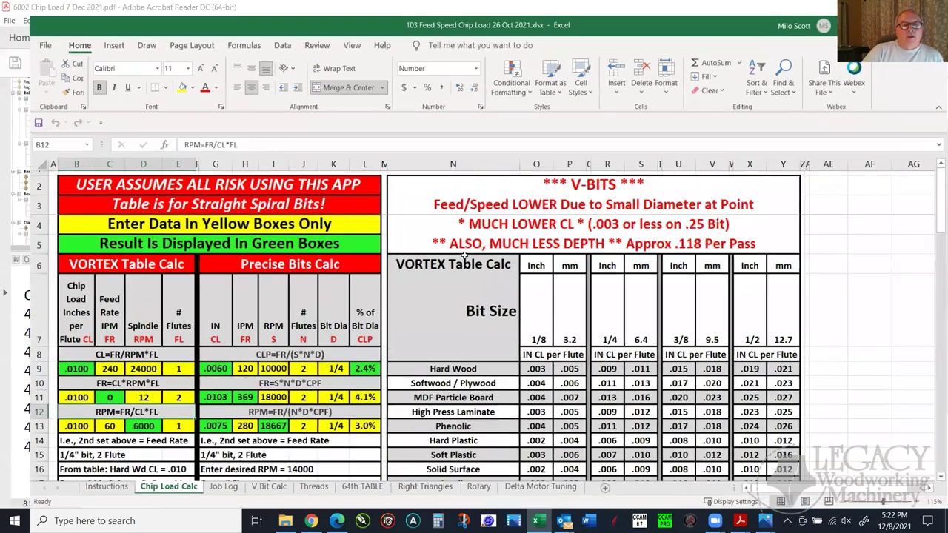
scroll(239, 285, down, 2)
scroll(240, 285, up, 2)
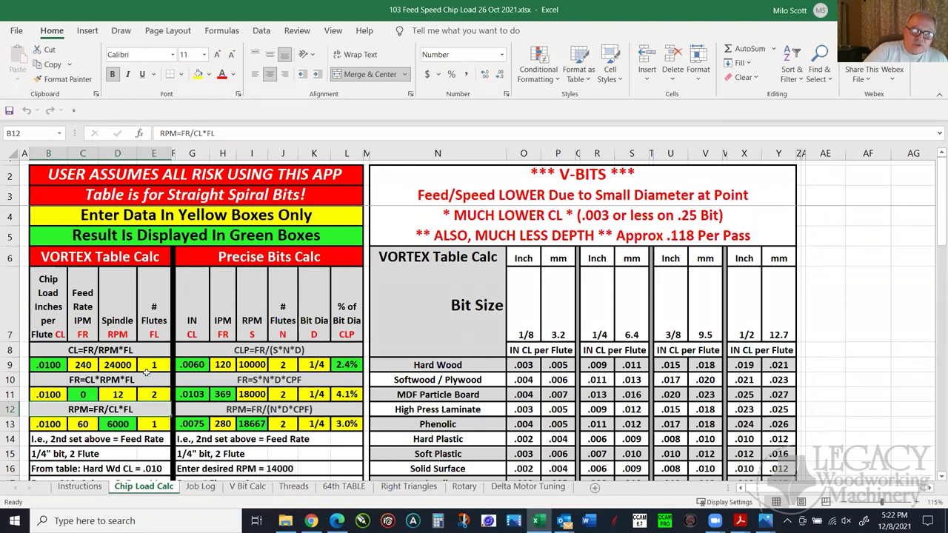
click(117, 396)
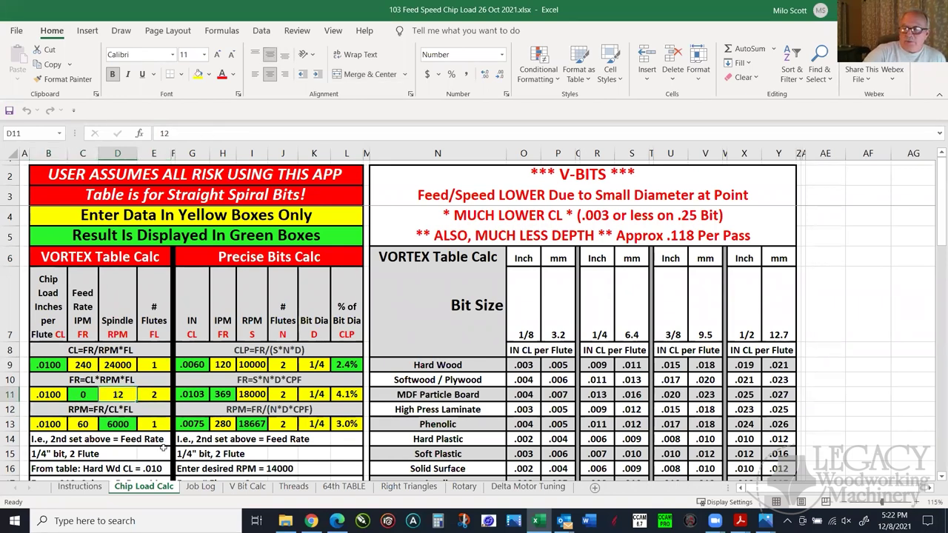
text(15000)
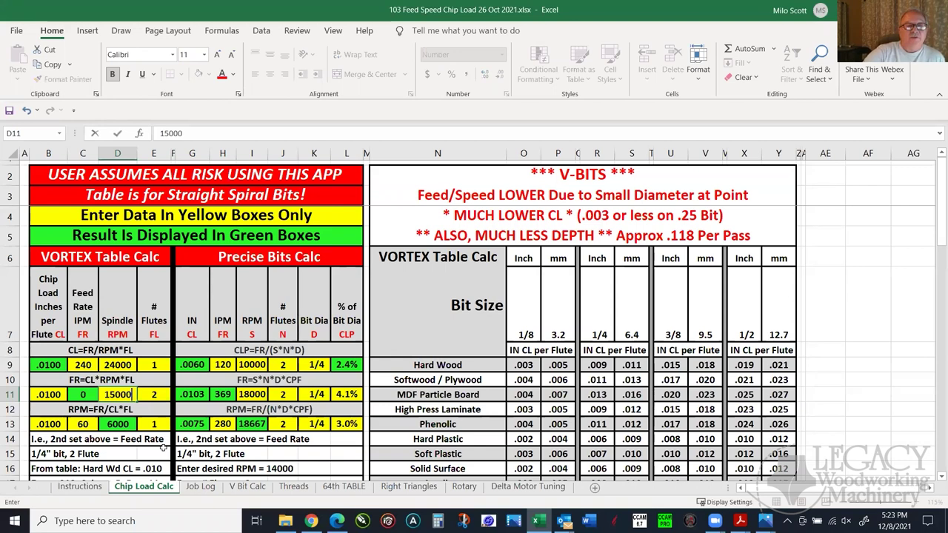
key(Return)
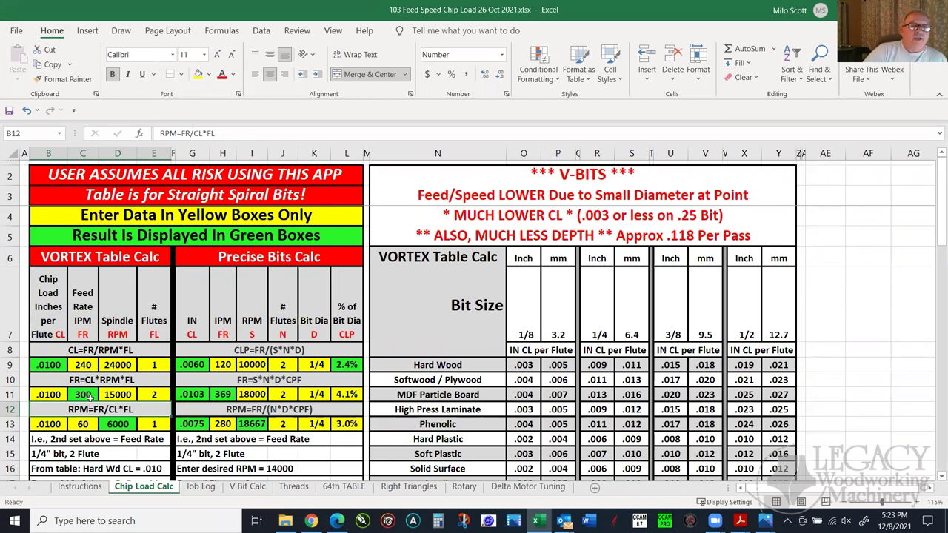
- Set the number of flutes in the Vortex feed rate calculation (row 11) to 1
click(122, 396)
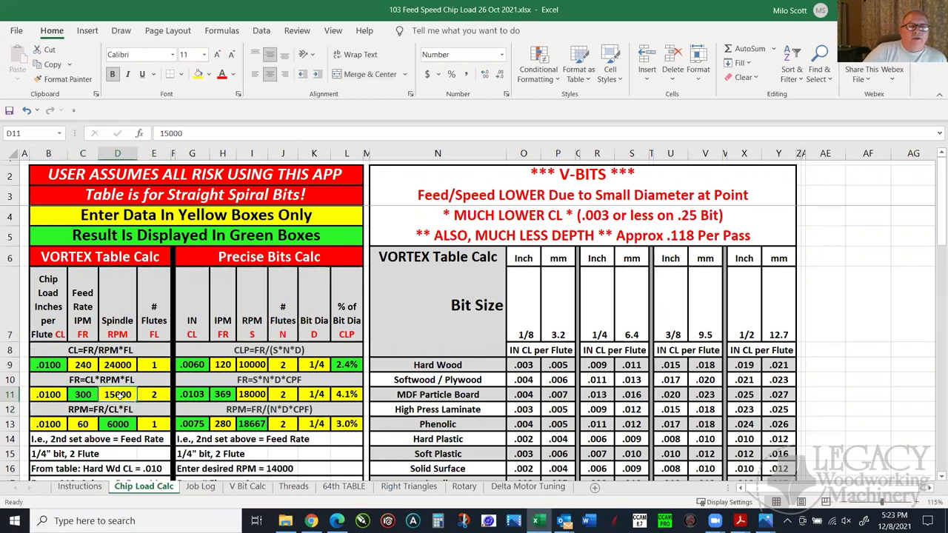
click(160, 396)
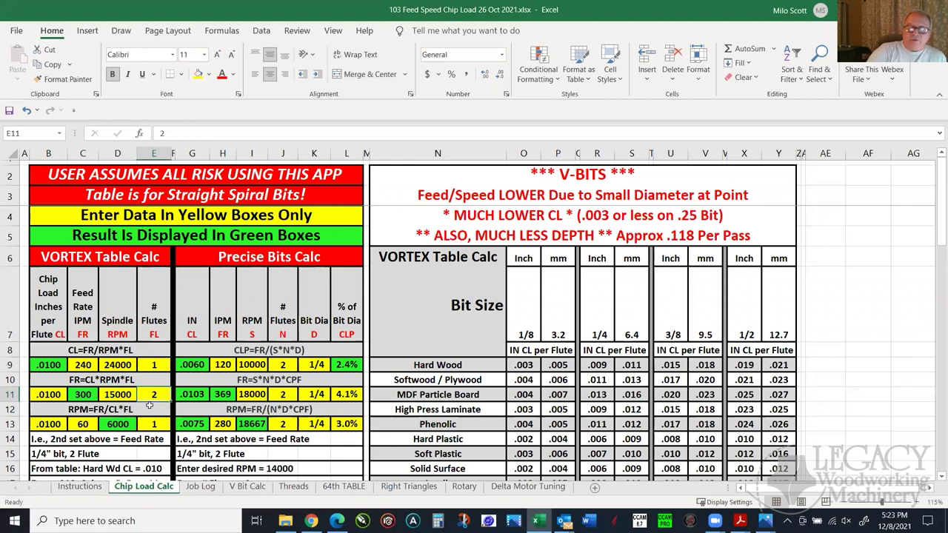
text(1)
key(Return)
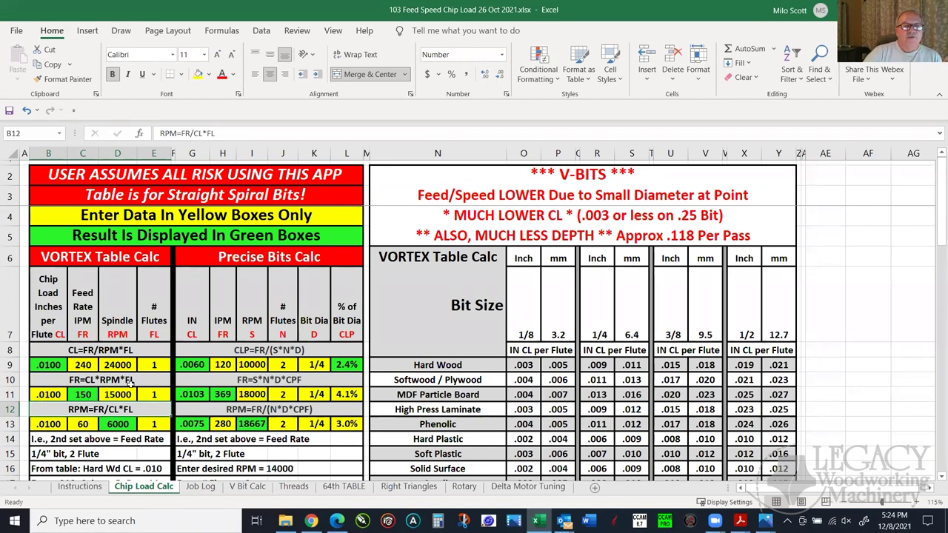
- In the Vortex feed rate calculation (row 11), set the spindle speed to 20000 RPM and the chip load to .006
scroll(62, 334, down, 1)
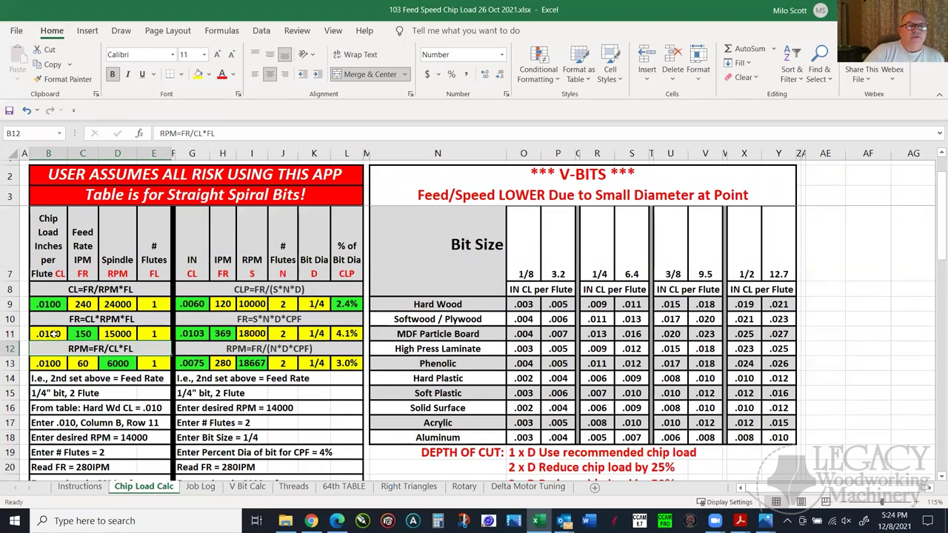
click(115, 335)
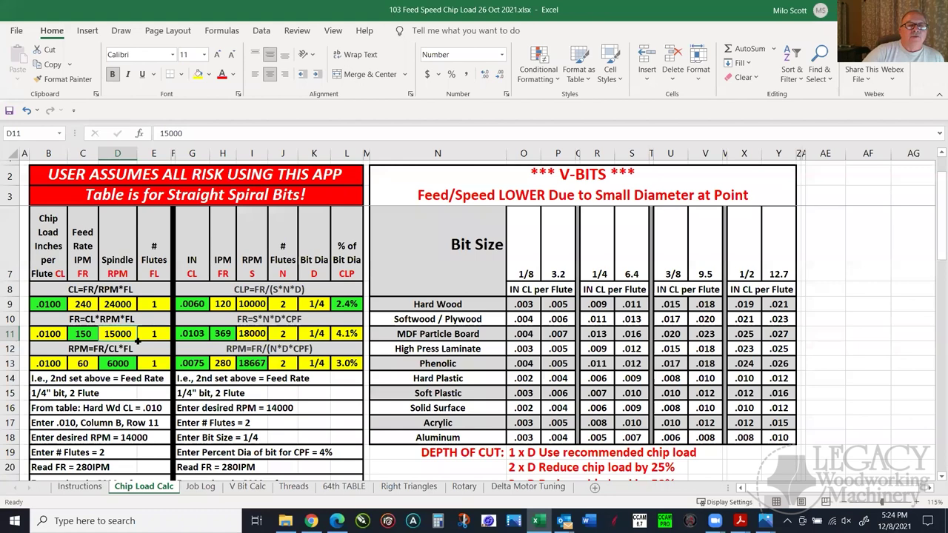
text(20000)
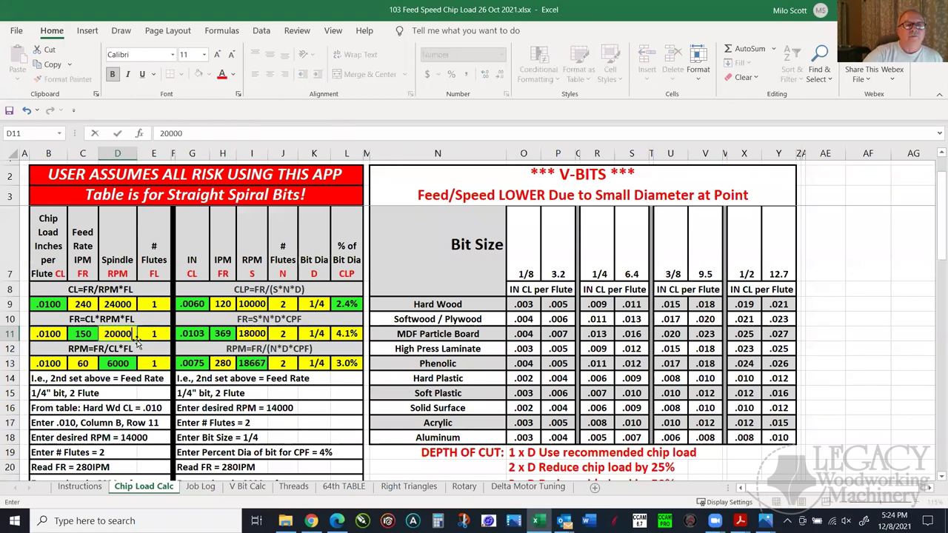
key(Return)
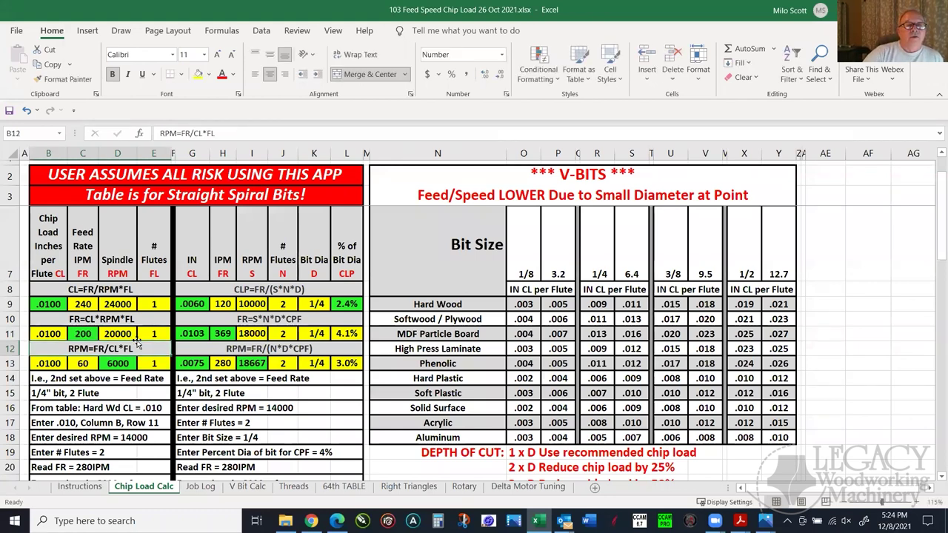
click(46, 333)
text(.00)
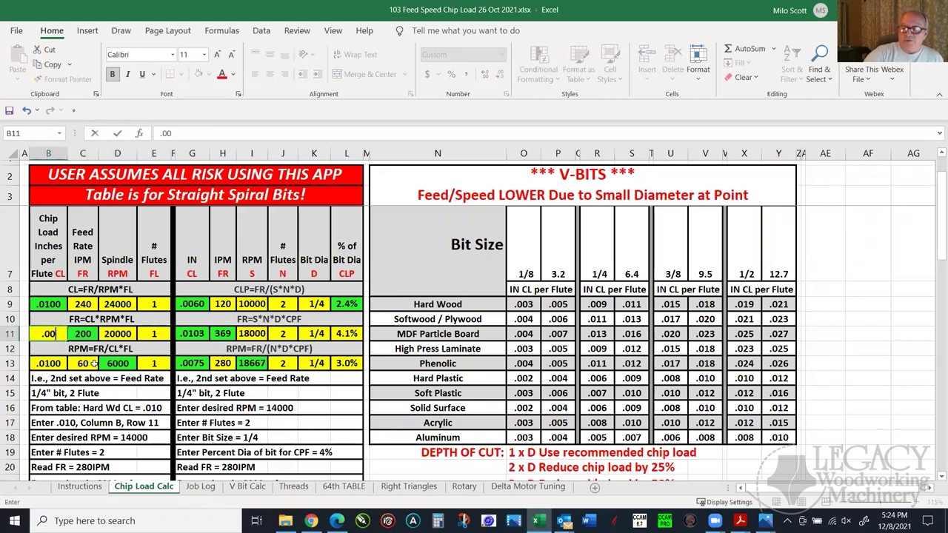
text(6)
key(Return)
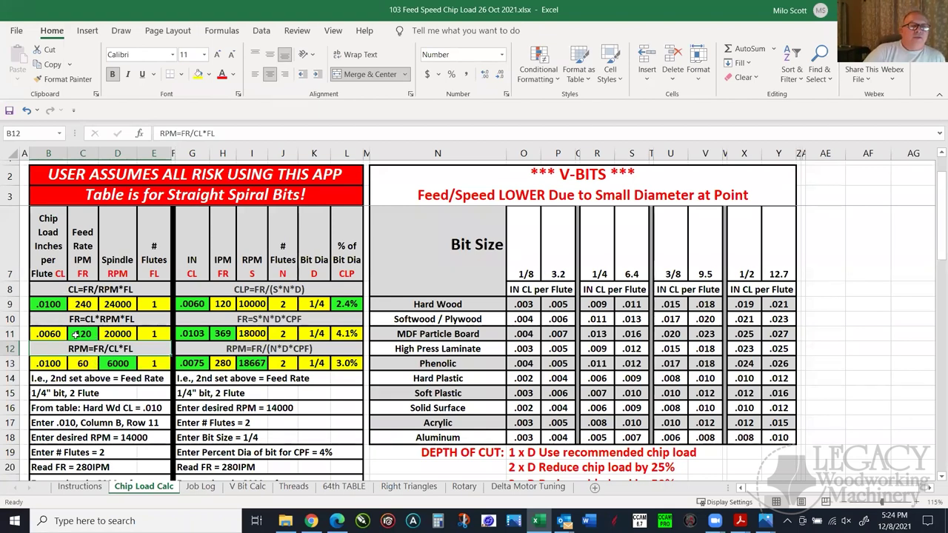
- Recalculate the Vortex feed rate in row 11 with 2 flutes and again with 3 flutes
click(117, 334)
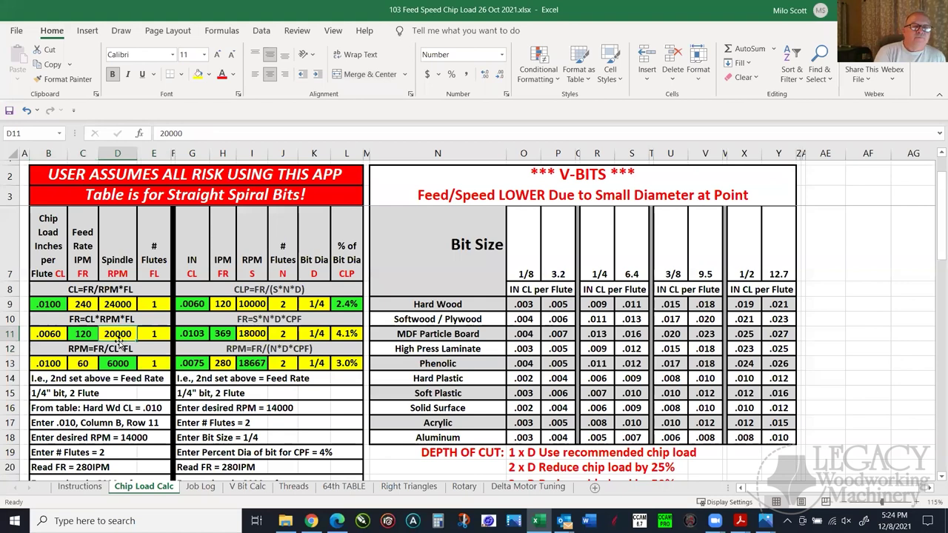
click(153, 333)
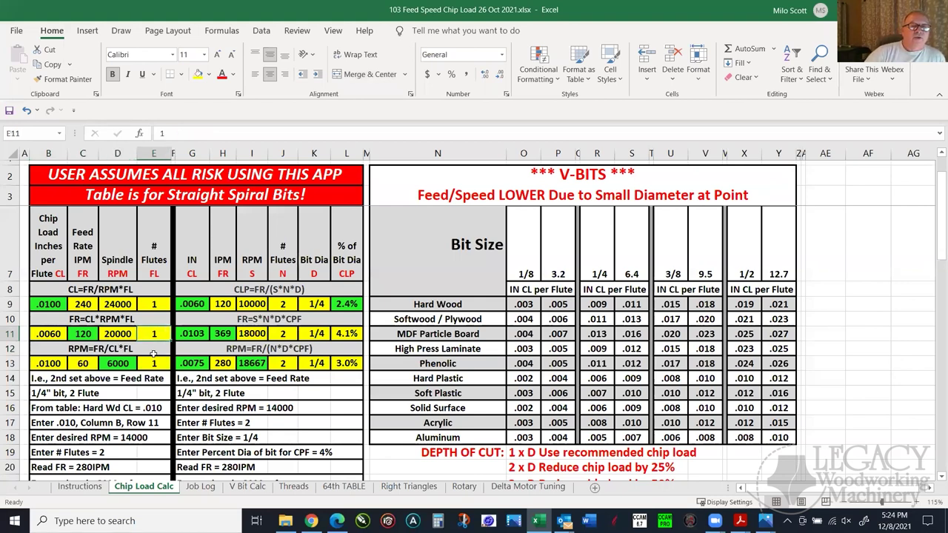
text(2)
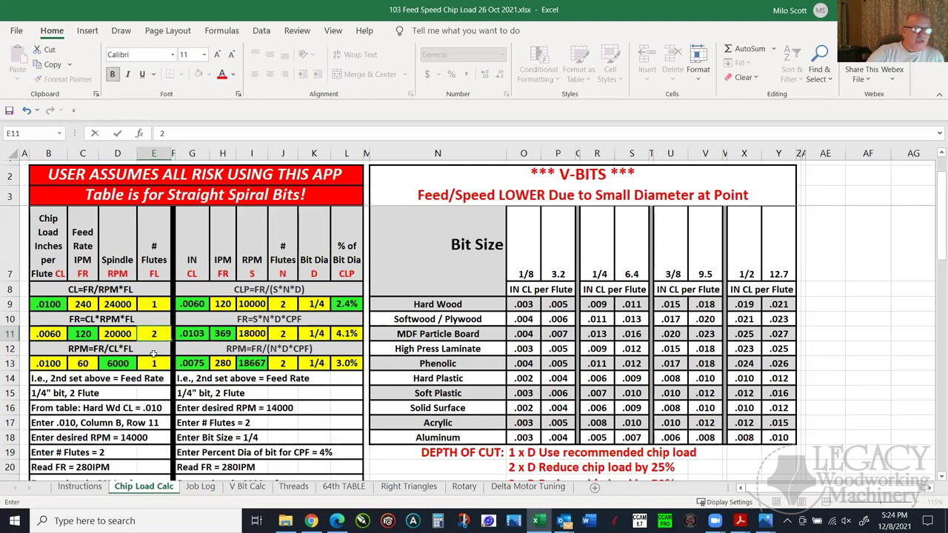
click(153, 355)
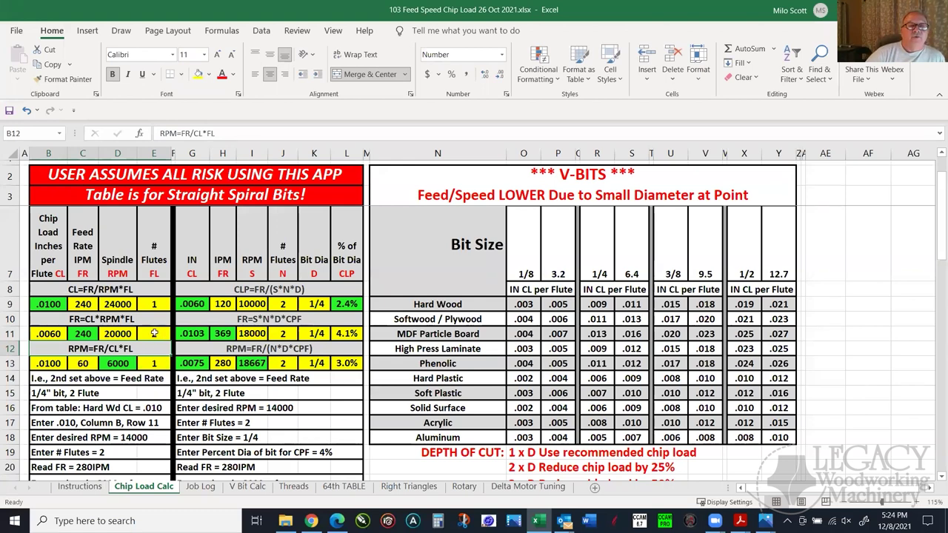
click(148, 337)
text(3)
click(147, 345)
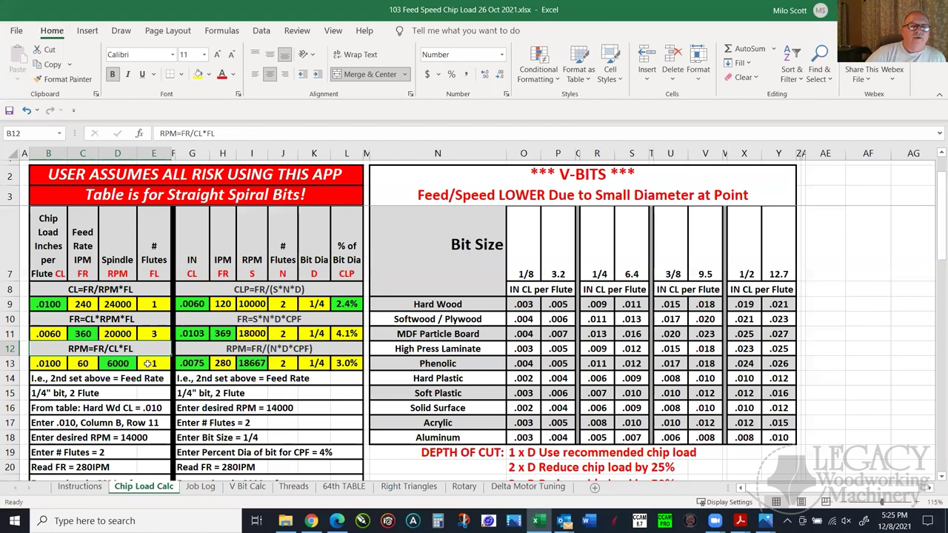
- Set the number of flutes in the Vortex RPM calculation (row 13) to 3
click(83, 362)
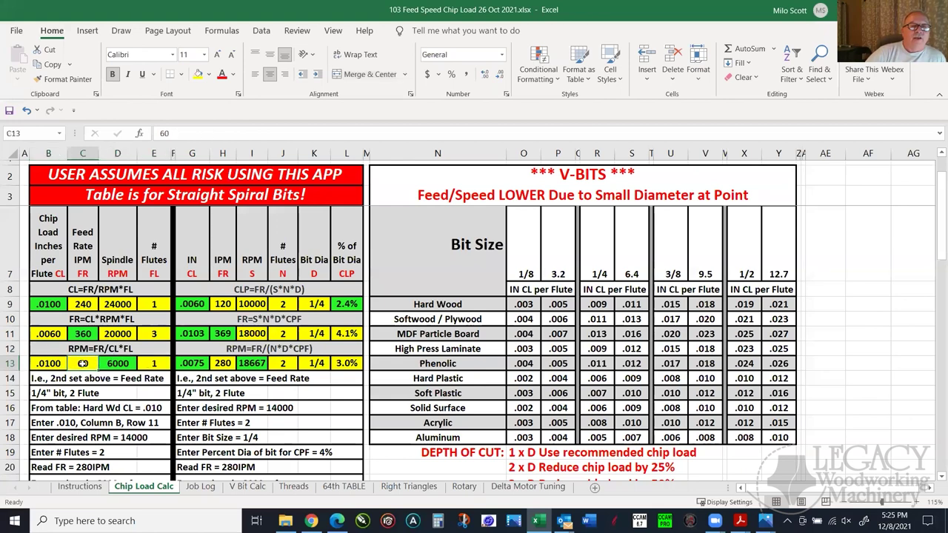
click(156, 365)
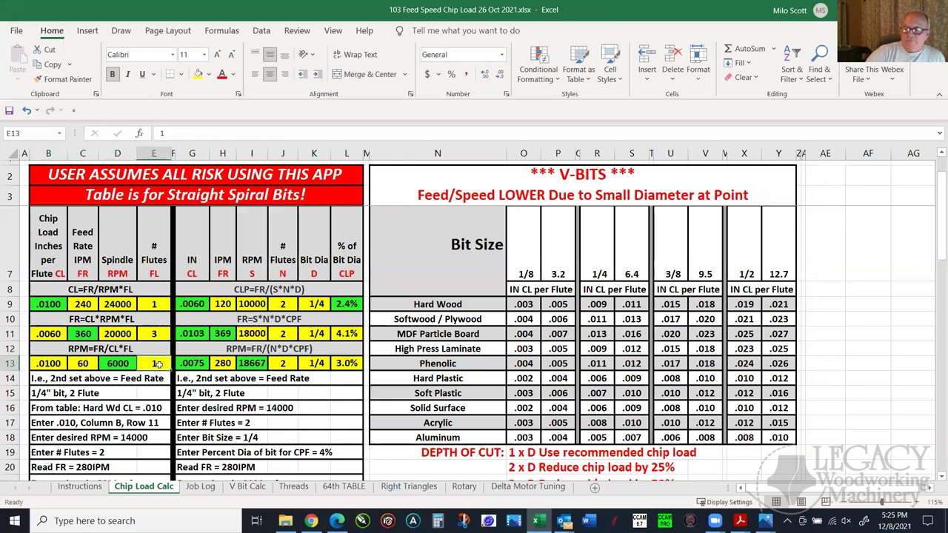
text(3)
key(Return)
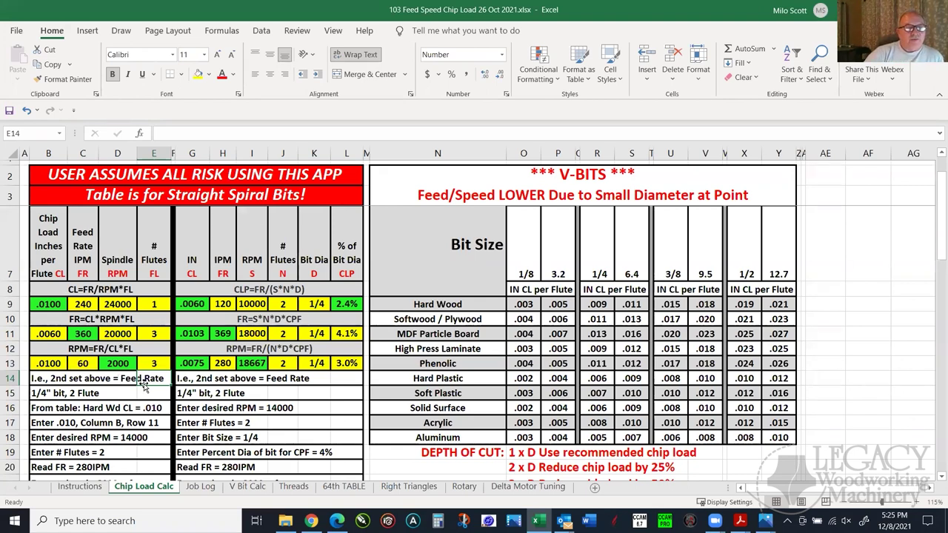
- In the Vortex chip load calculation (row 9), set the spindle speed to 10000 RPM and the number of flutes to 3
click(125, 302)
text(10000)
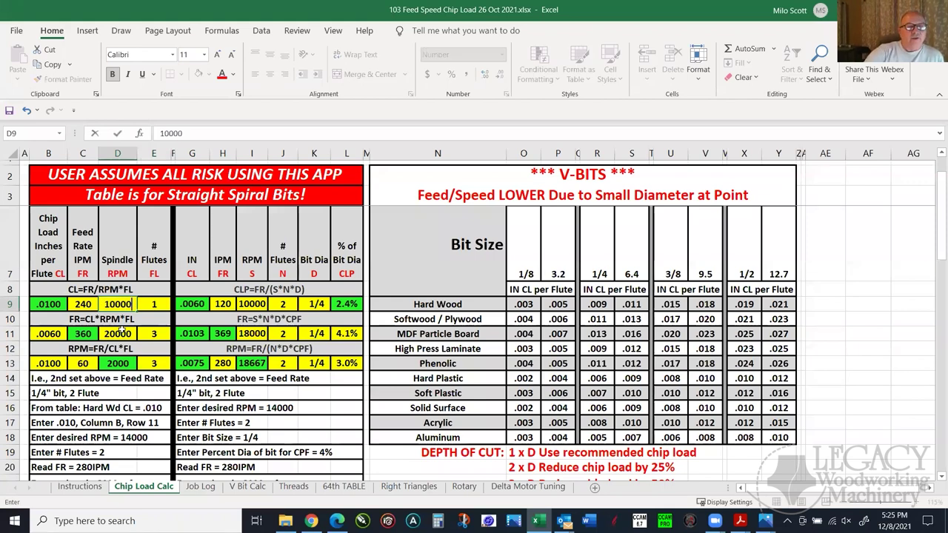
key(Return)
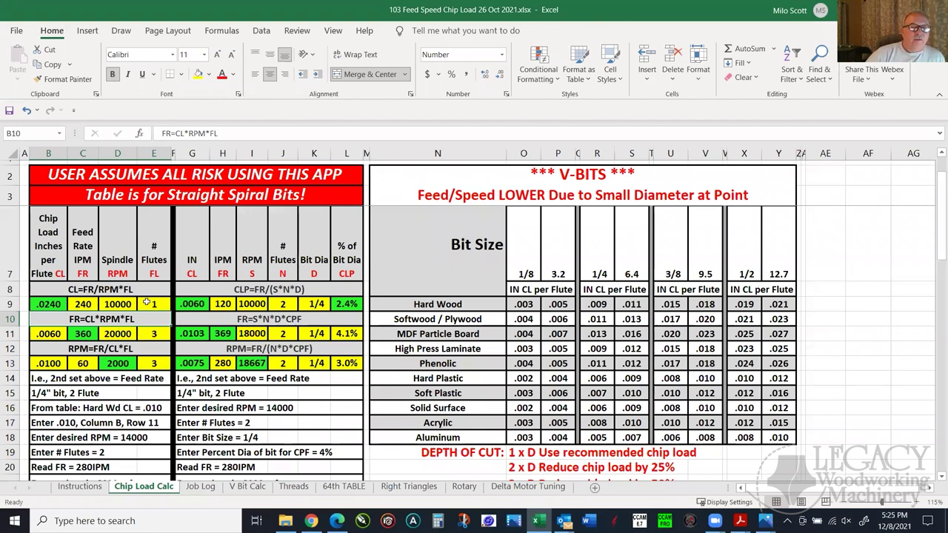
click(151, 304)
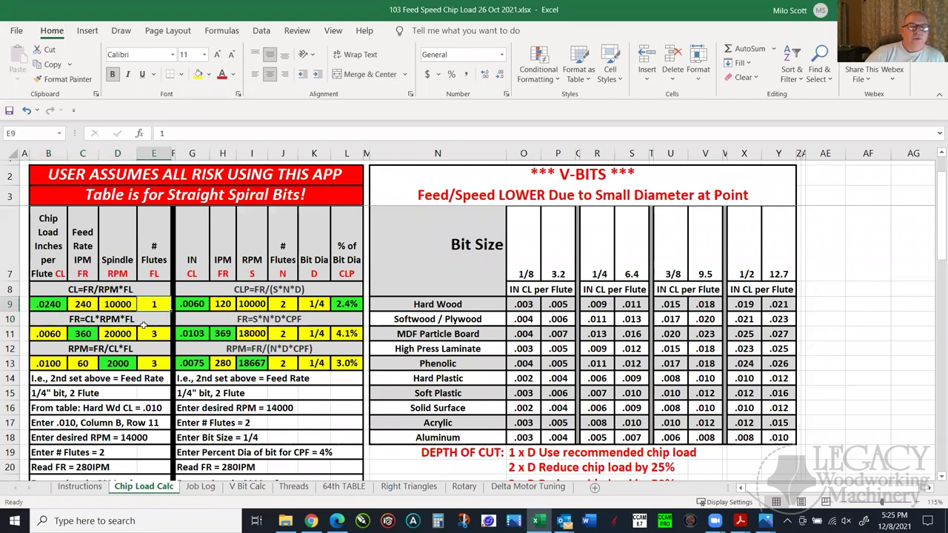
text(3)
key(Return)
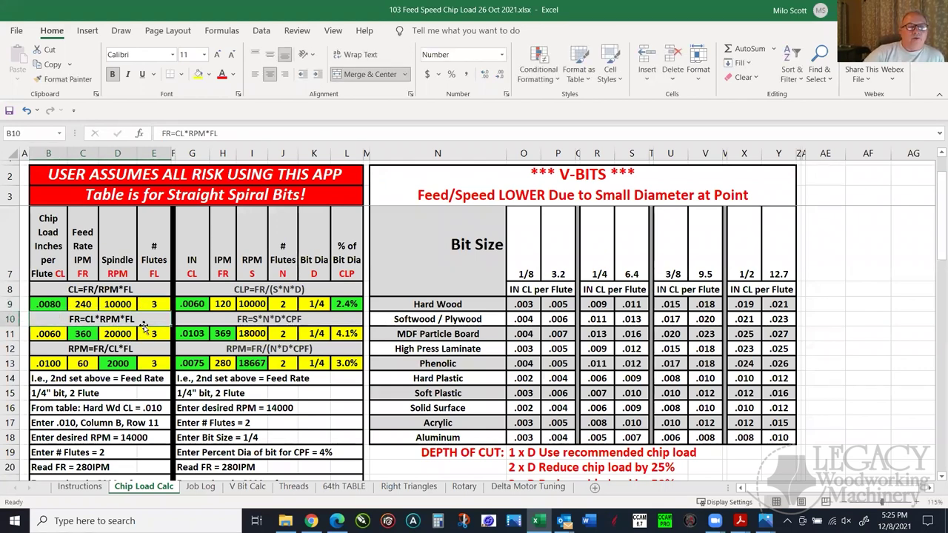
- Set the spindle speed to 20000 RPM and the feed rate to 100 IPM in the Vortex chip load calculation (row 9)
click(84, 303)
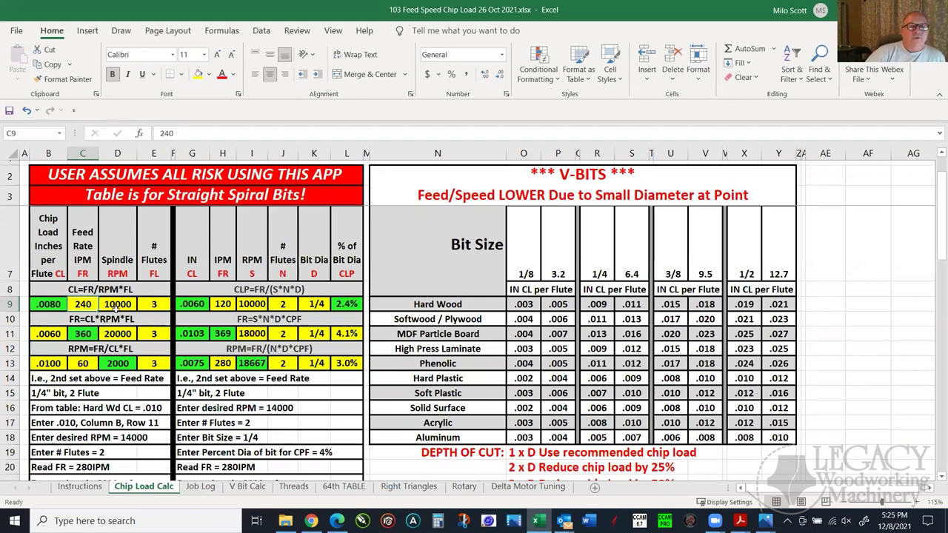
click(116, 303)
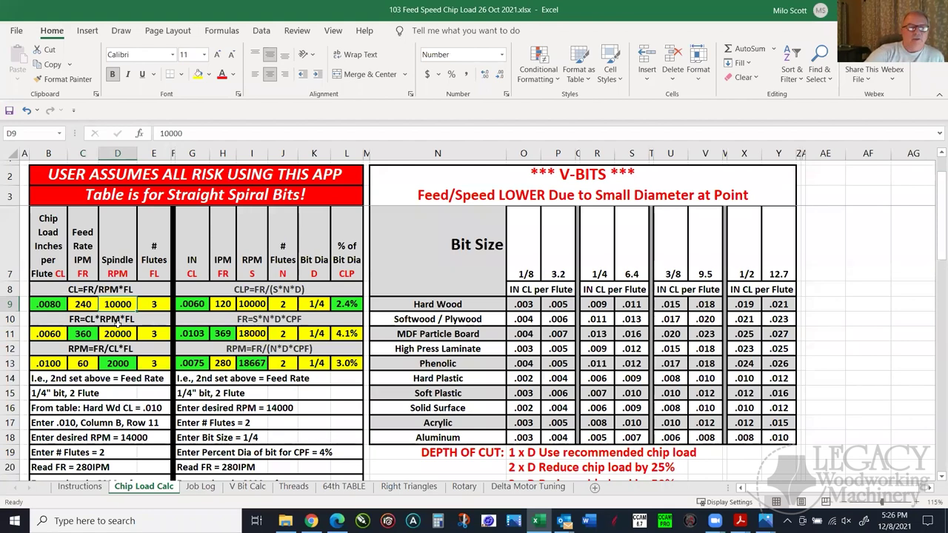
text(20000)
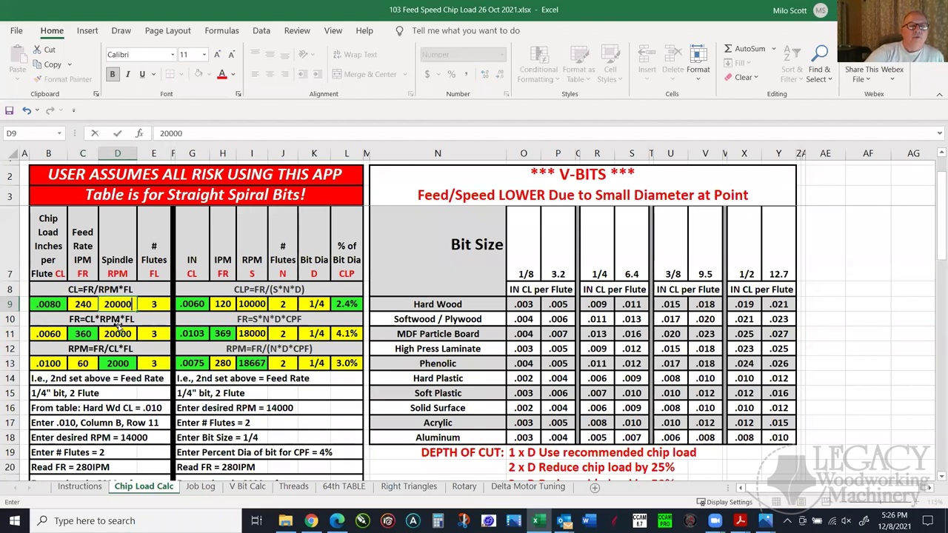
key(Return)
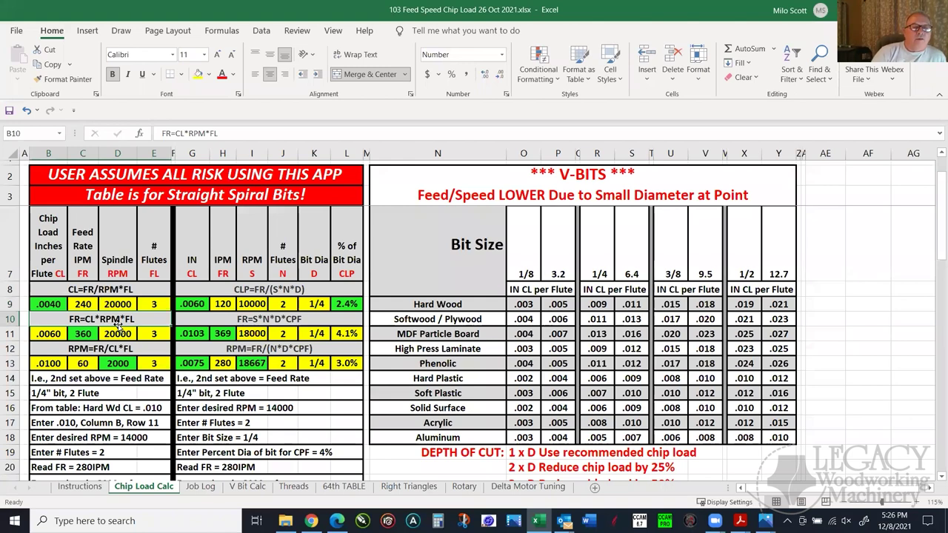
click(80, 305)
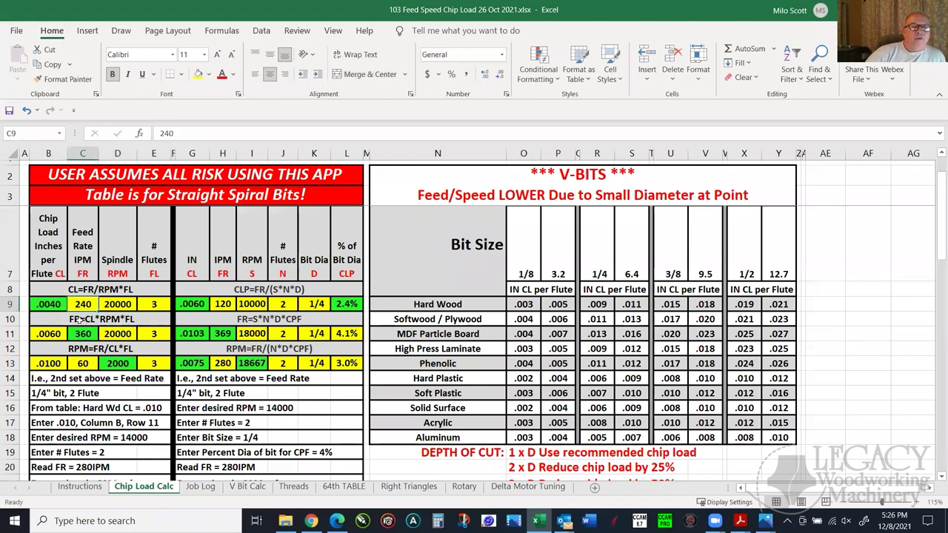
text(100)
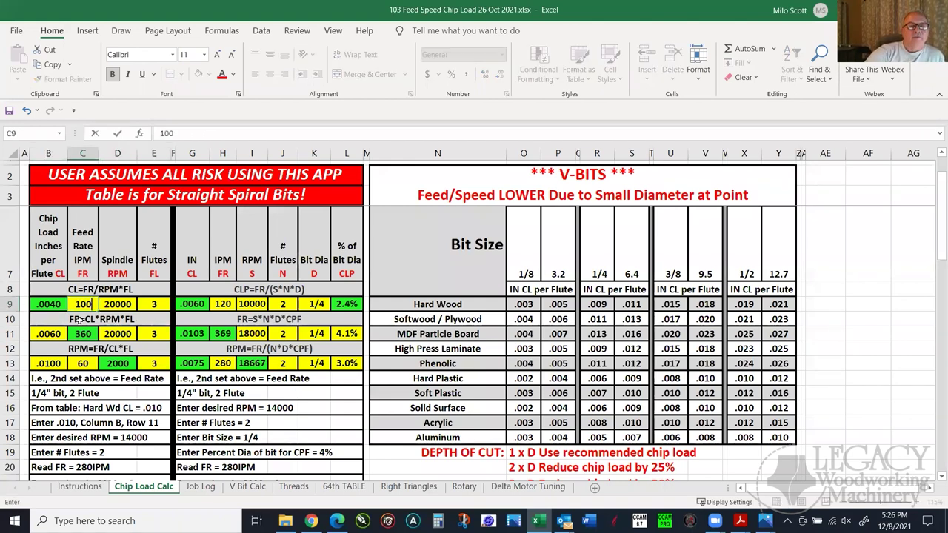
key(Return)
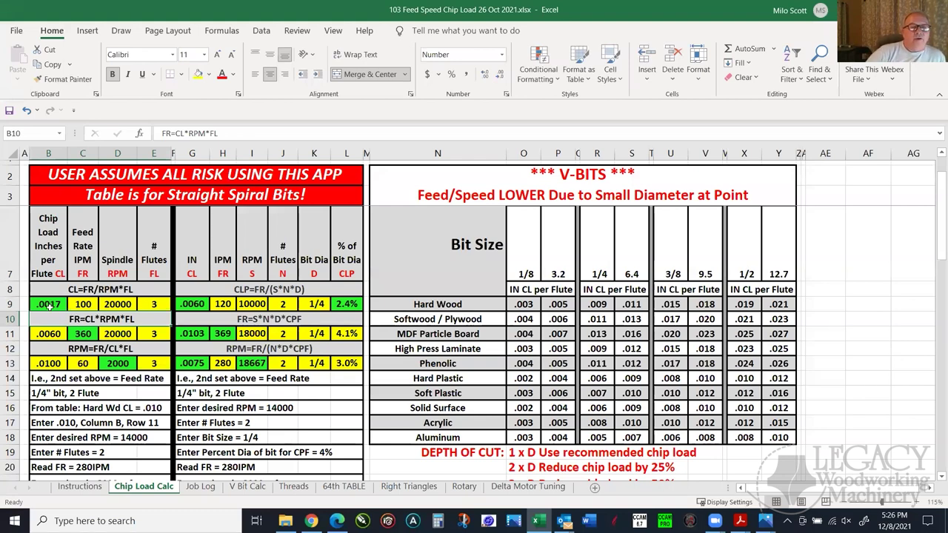
- Set the spindle speed to 24000 RPM in the Vortex chip load calculation (row 9)
click(121, 304)
text(2)
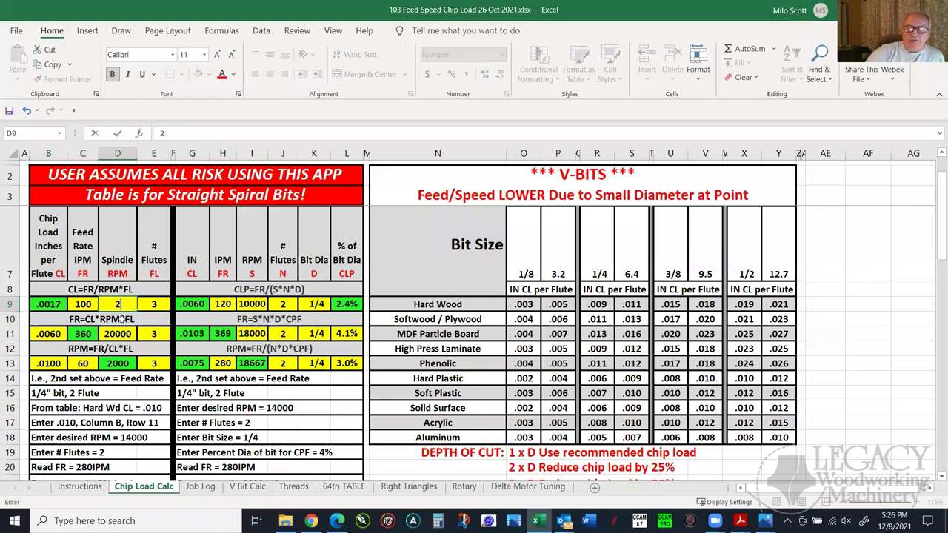
text(4000)
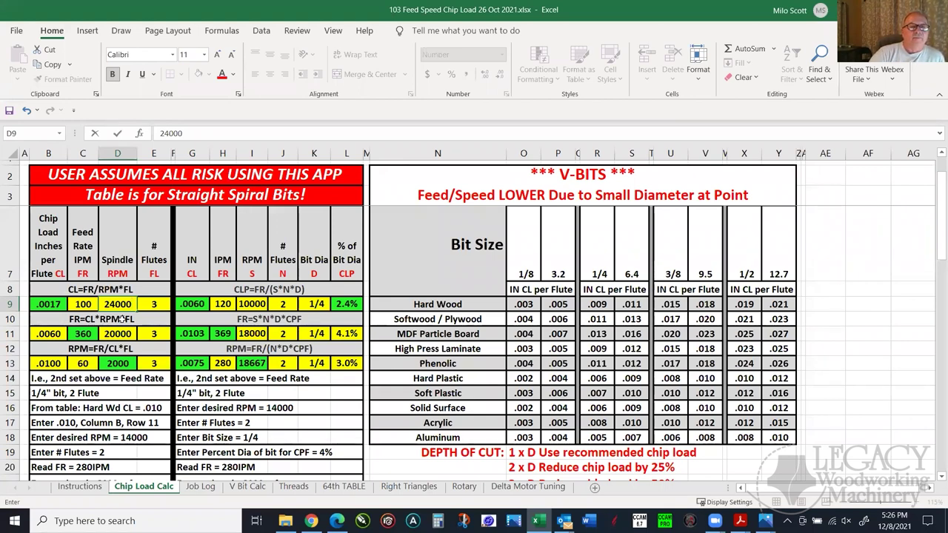
key(Return)
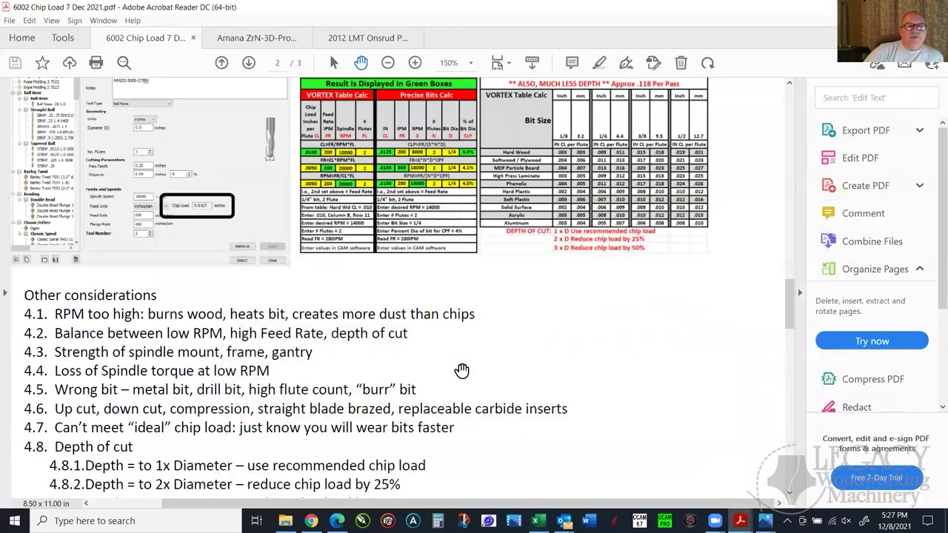
- Read the "Other considerations" section of the chip load PDF handout in Acrobat Reader, from RPM and depth of cut through over-cutting the bit
scroll(461, 371, down, 1)
scroll(508, 507, left, 3)
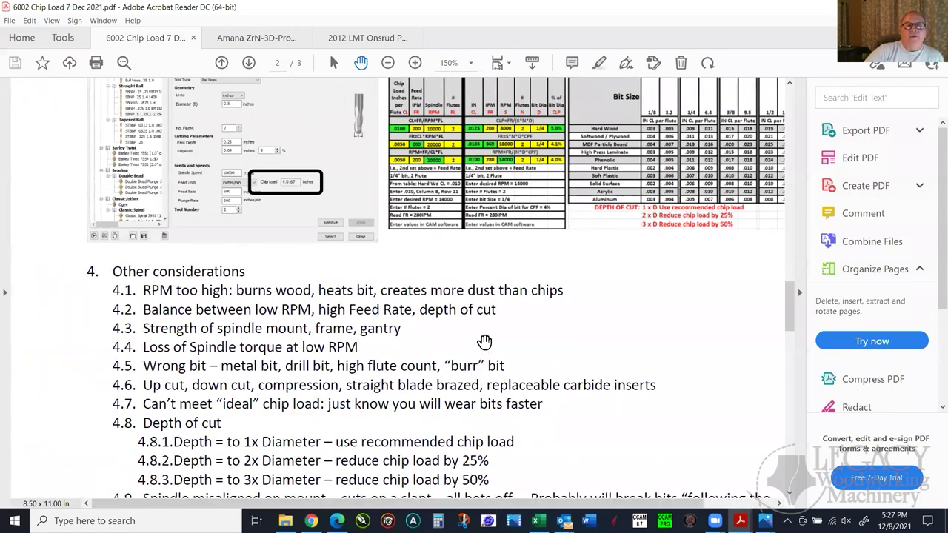
scroll(484, 341, down, 1)
scroll(484, 341, down, 2)
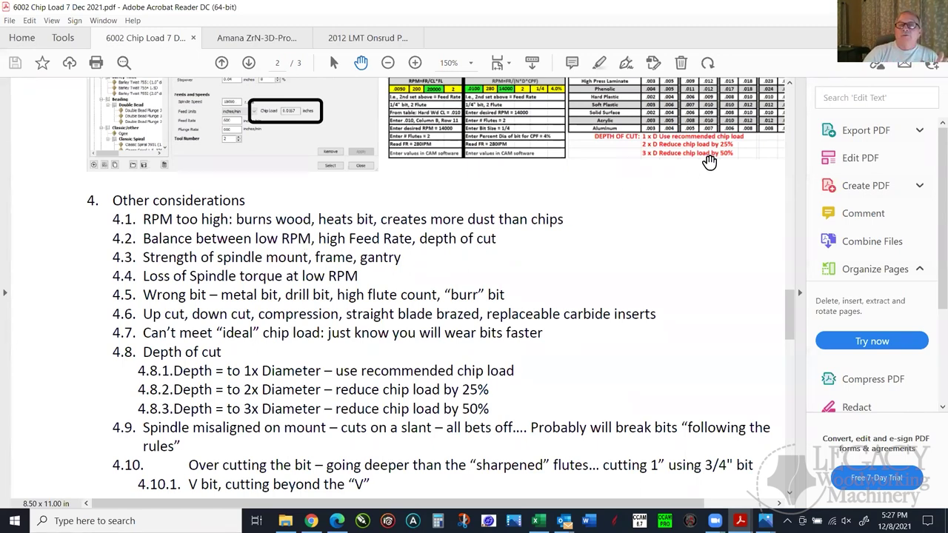
scroll(703, 162, up, 1)
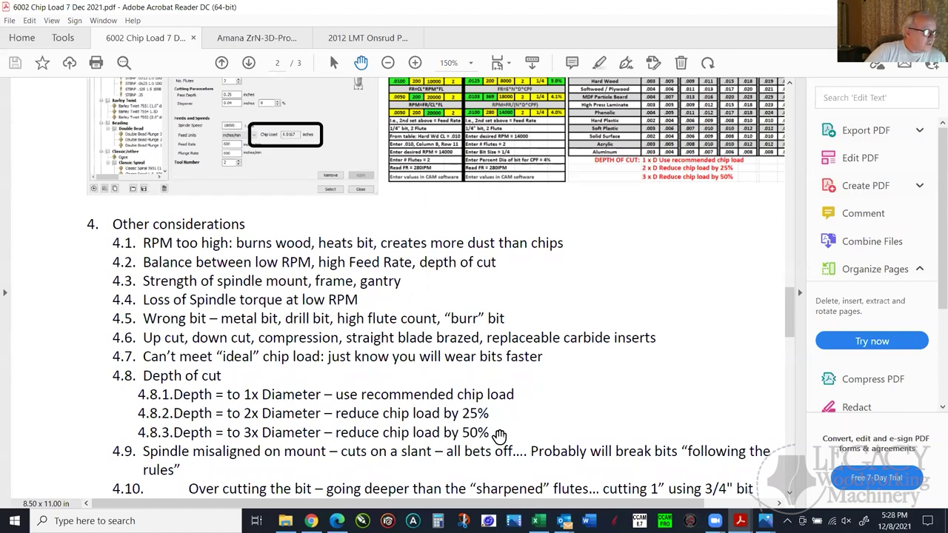
scroll(500, 435, down, 1)
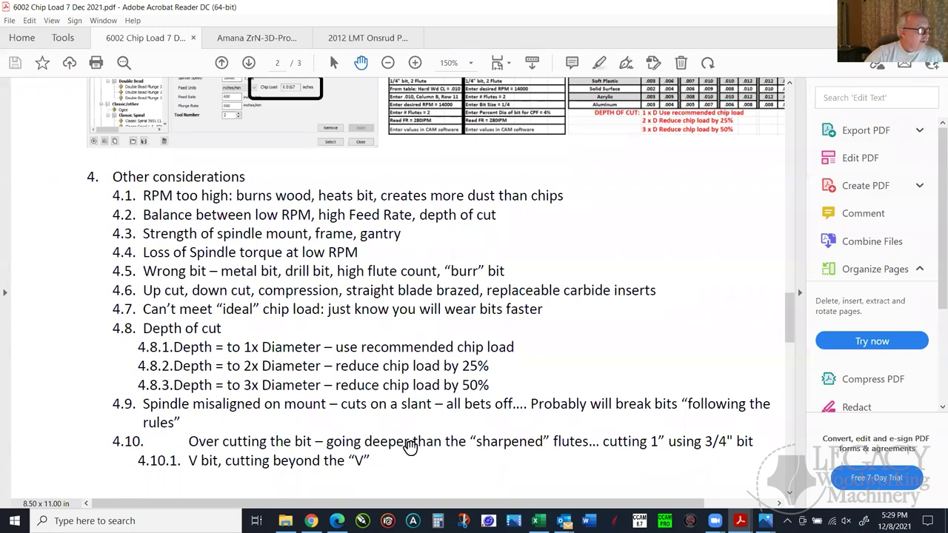
scroll(427, 466, down, 2)
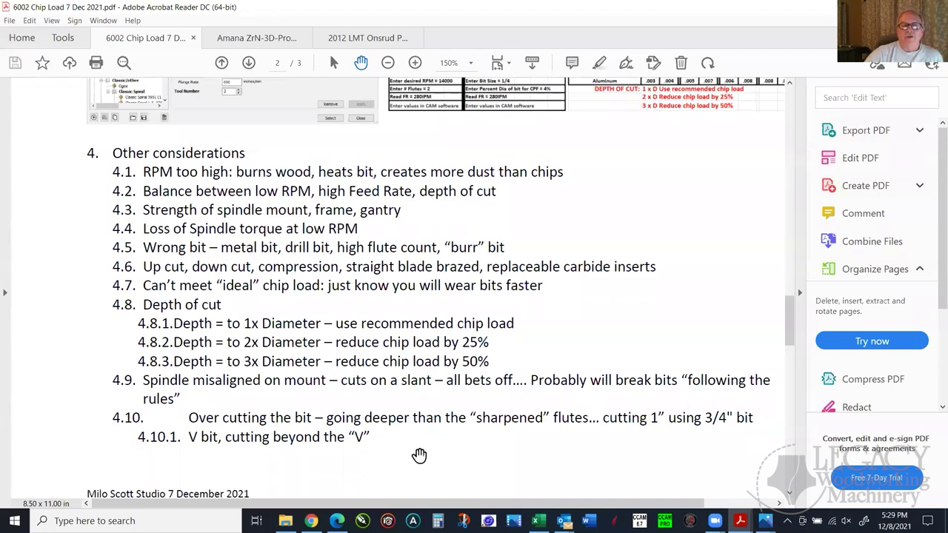